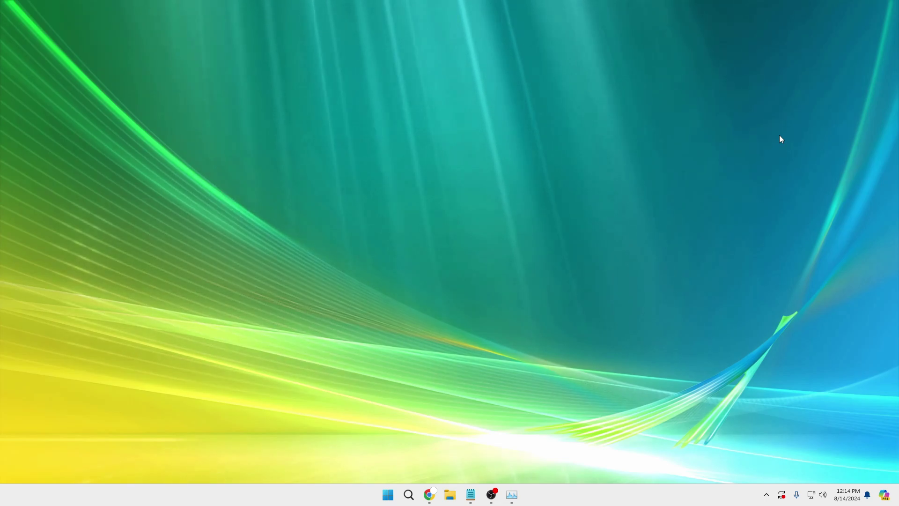
Run ncpa.cpl from Windows Search to open Network Connections and reposition its window slightly.
{"action": "left_click", "coordinate": [408, 497]}
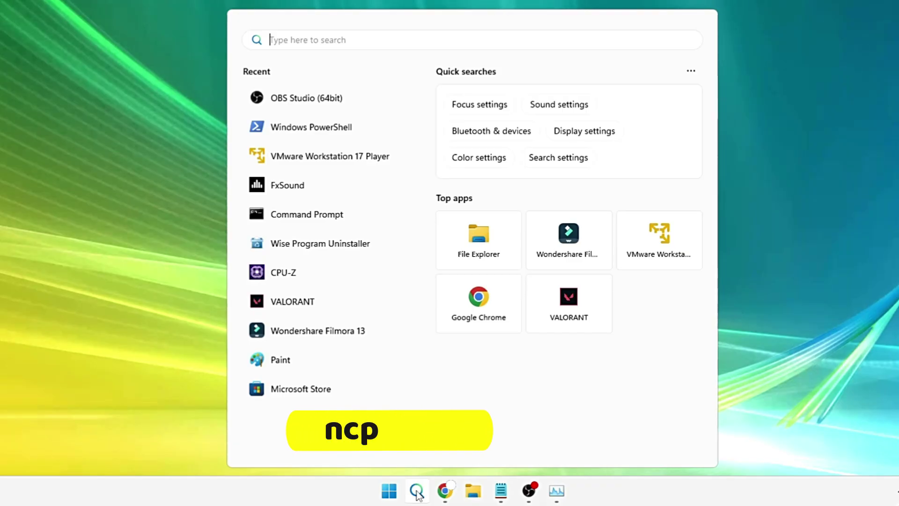
{"action": "type", "text": "ncpa.cpl"}
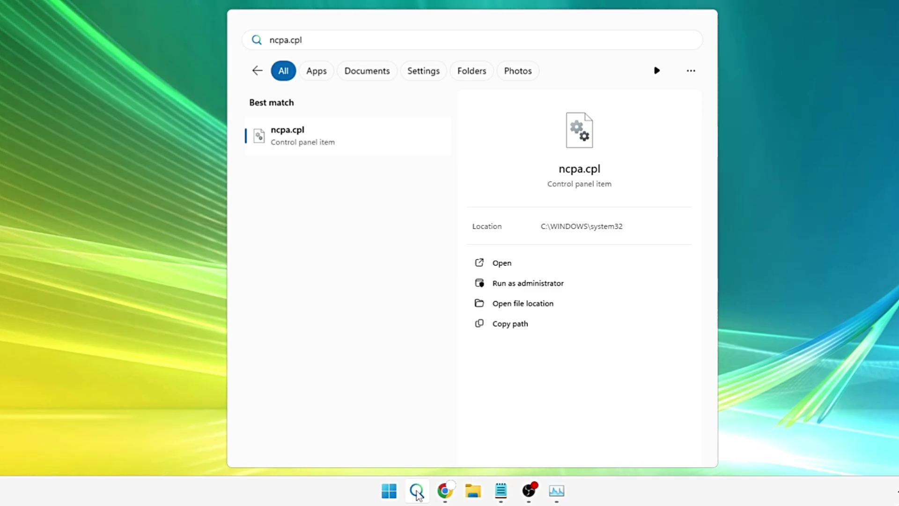
{"action": "key", "text": "Return"}
{"action": "left_click_drag", "start_coordinate": [304, 30], "coordinate": [317, 45]}
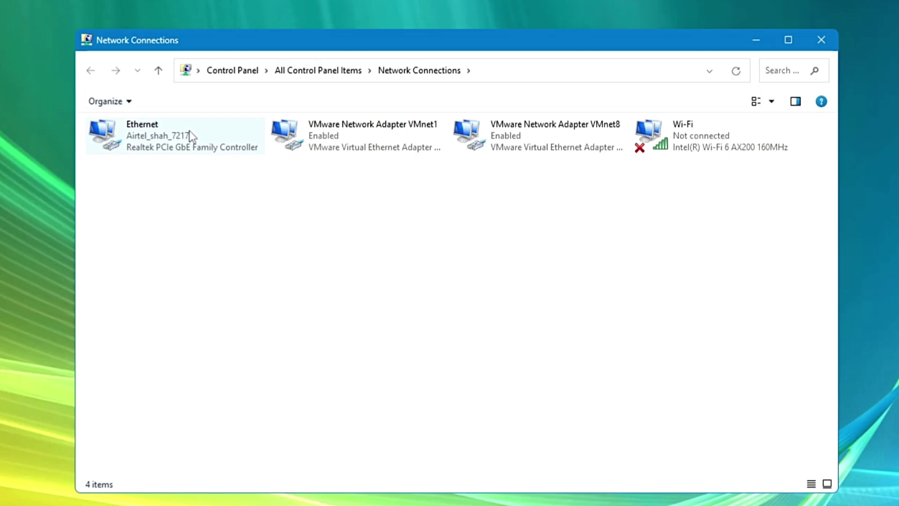
From the Ethernet connection's Properties, configure its Realtek PCIe GbE Family Controller adapter.
{"action": "left_click", "coordinate": [139, 127]}
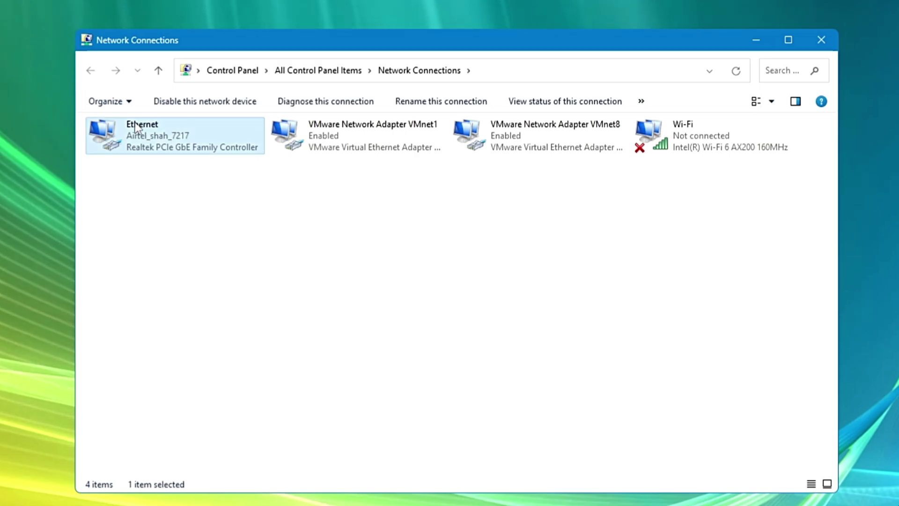
{"action": "right_click", "coordinate": [169, 136]}
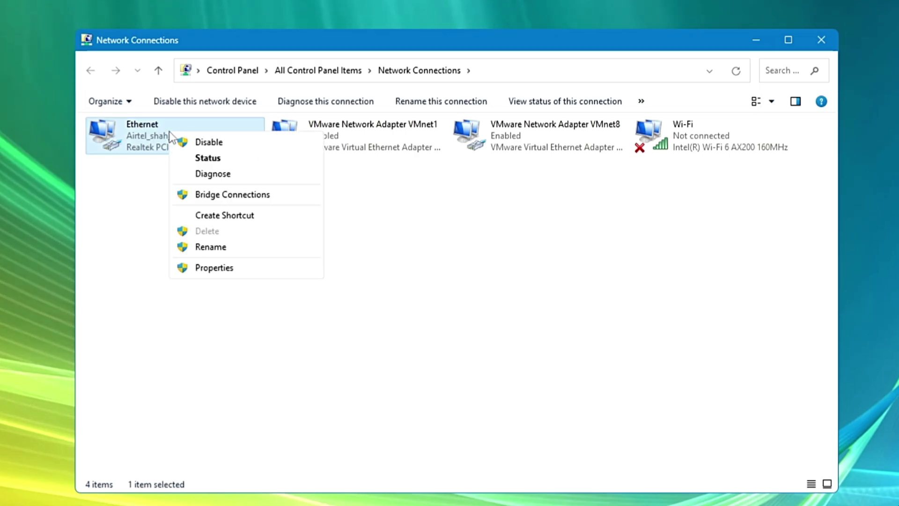
{"action": "left_click", "coordinate": [239, 271]}
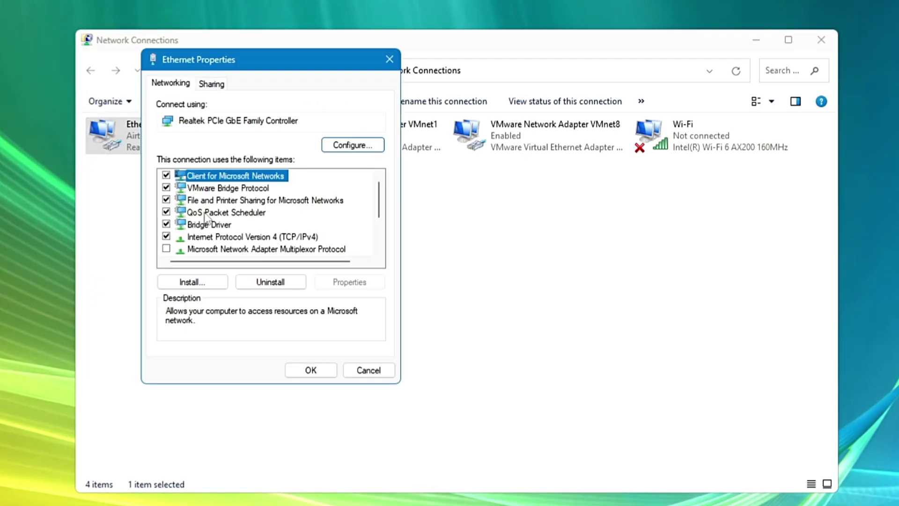
{"action": "scroll", "coordinate": [209, 213], "scroll_direction": "down", "scroll_amount": 1}
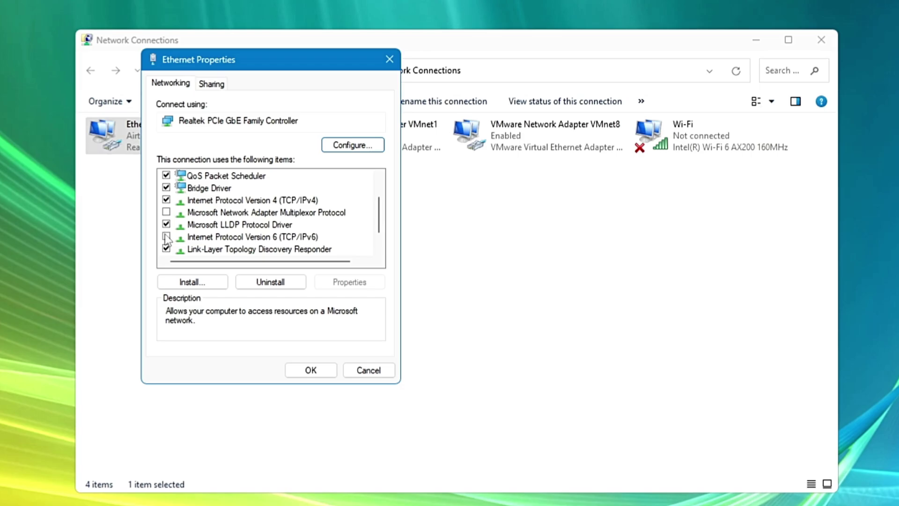
{"action": "left_click", "coordinate": [341, 149]}
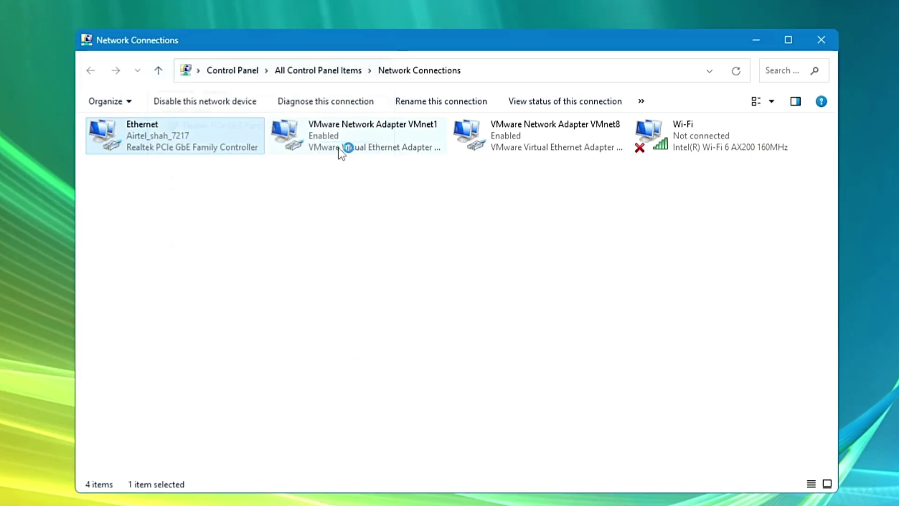
Review the Realtek adapter's Power Management and Driver details, then start Update Driver.
{"action": "left_click_drag", "start_coordinate": [382, 76], "coordinate": [399, 56]}
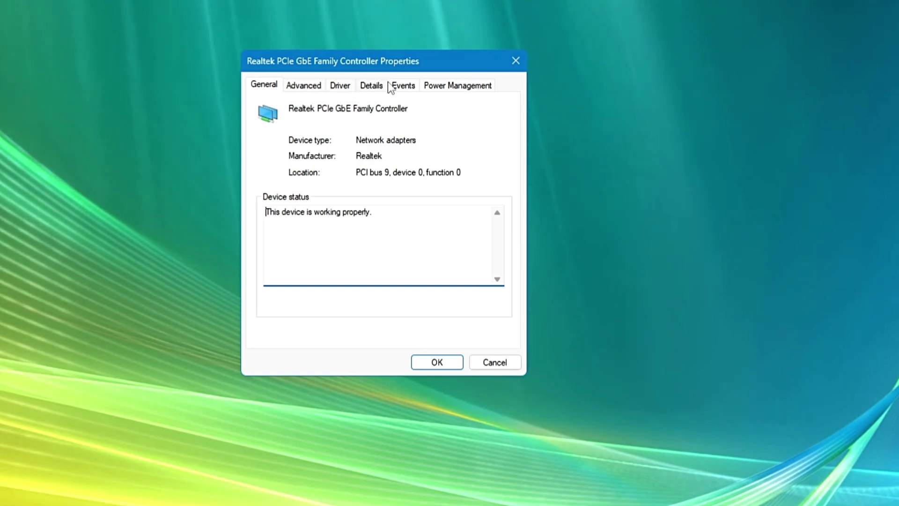
{"action": "left_click", "coordinate": [441, 86]}
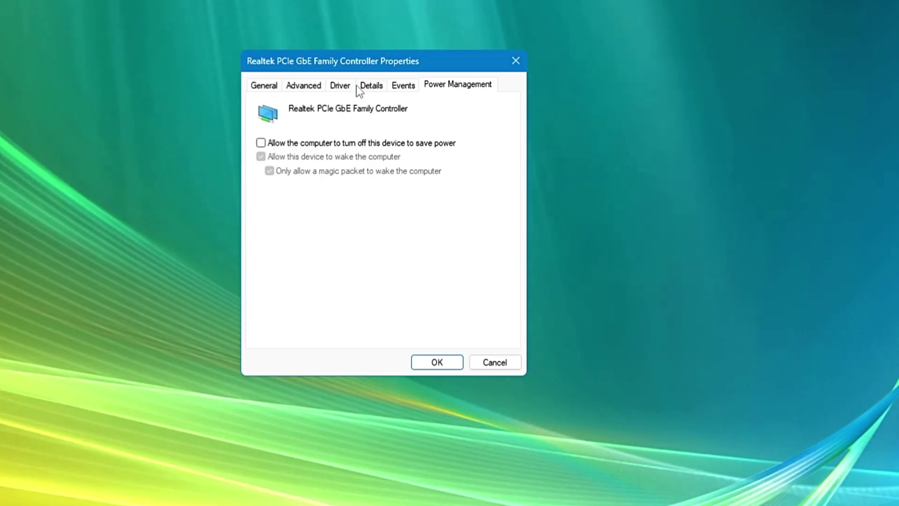
{"action": "left_click", "coordinate": [342, 87]}
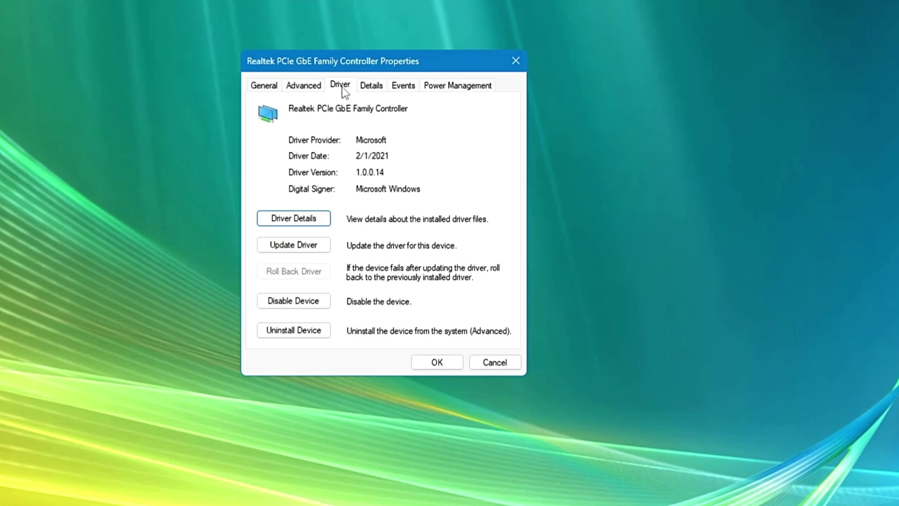
{"action": "left_click", "coordinate": [283, 247]}
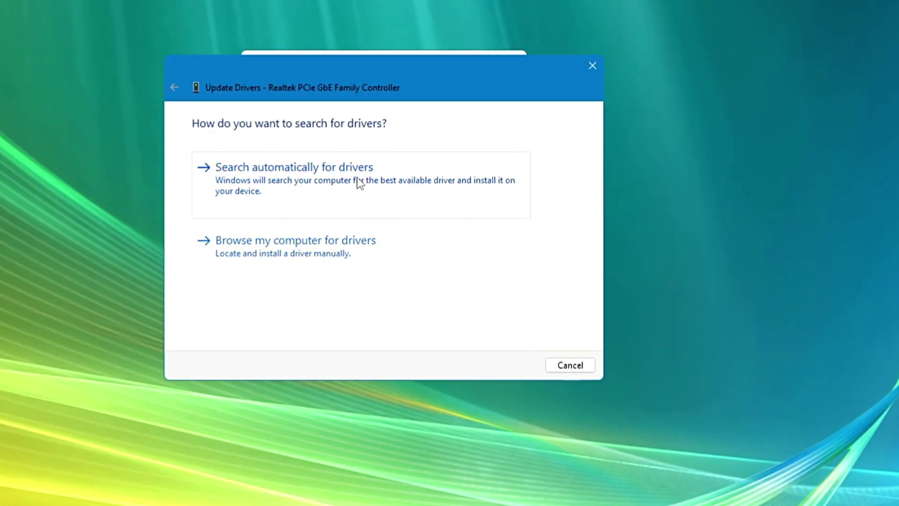
Search automatically for drivers, confirm the best driver is already installed, and close the wizard.
{"action": "left_click", "coordinate": [359, 182]}
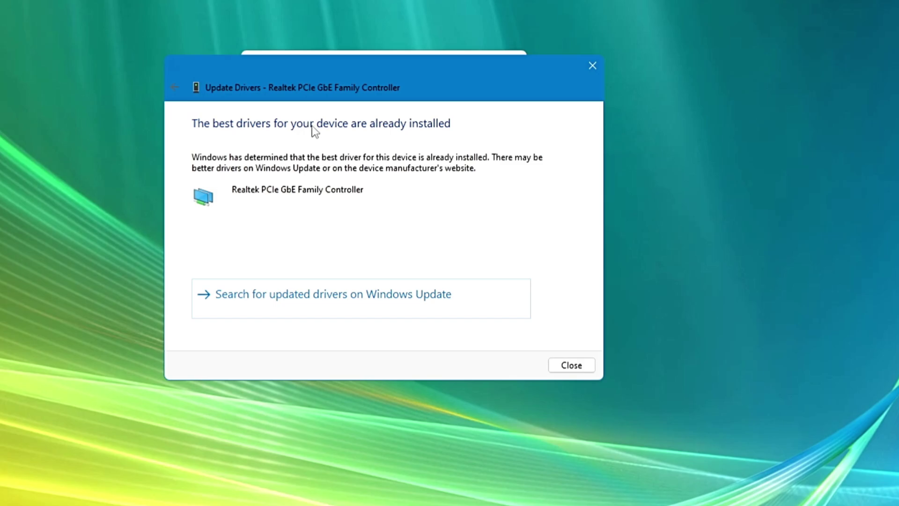
{"action": "left_click", "coordinate": [577, 368]}
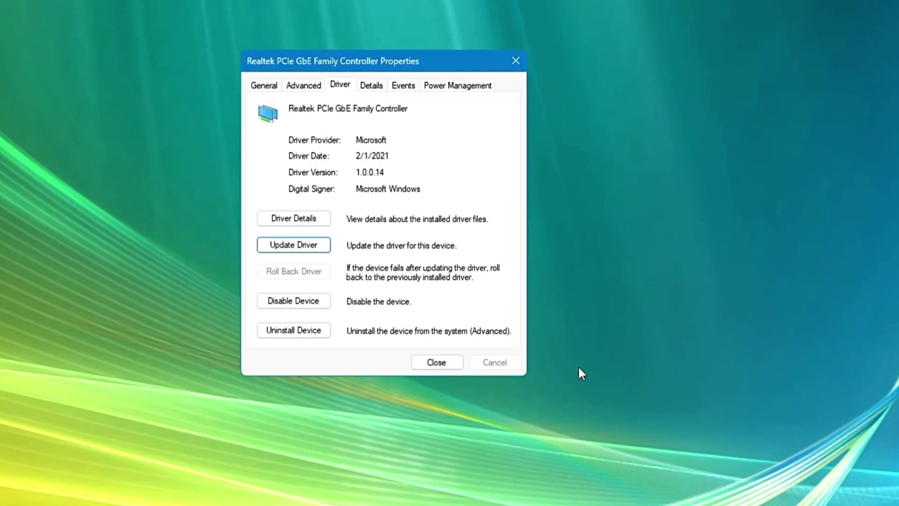
On the Advanced tab, keep ARP Offload and Flow Control set to Disabled.
{"action": "left_click", "coordinate": [306, 86]}
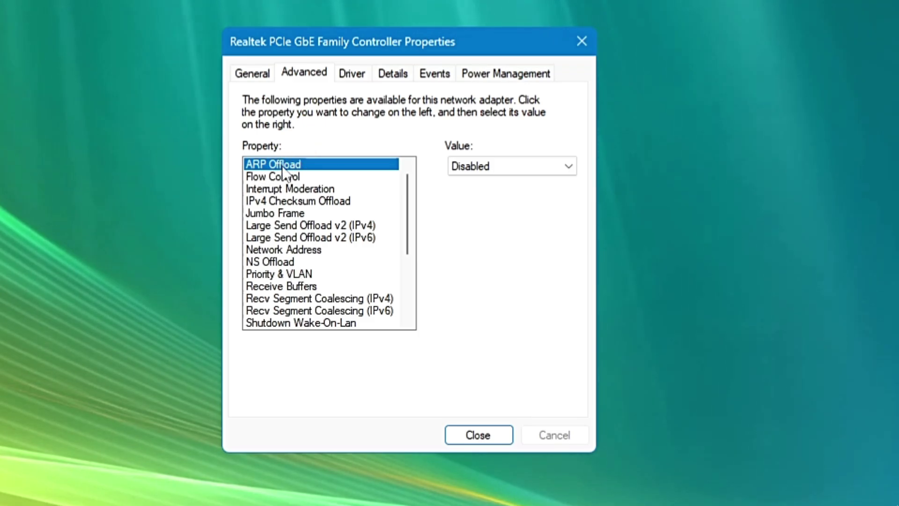
{"action": "left_click", "coordinate": [501, 166]}
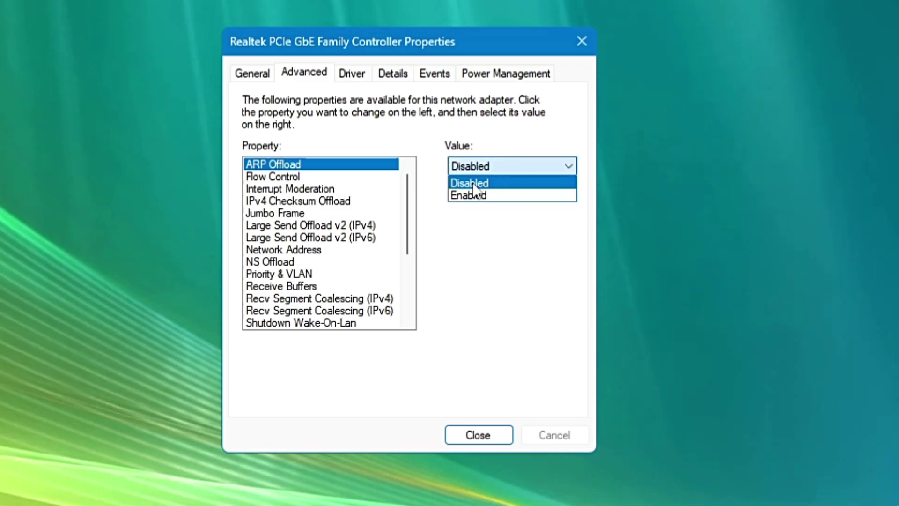
{"action": "left_click", "coordinate": [473, 182]}
{"action": "left_click", "coordinate": [265, 178]}
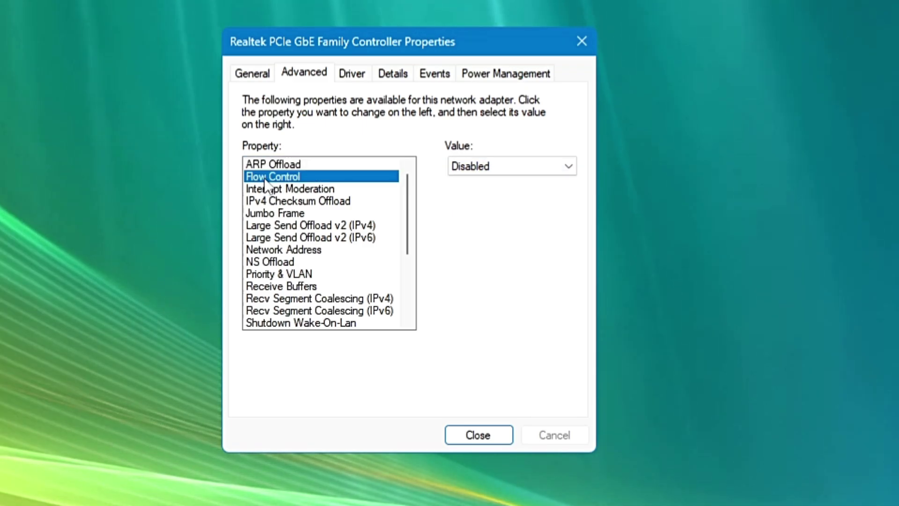
{"action": "left_click", "coordinate": [526, 167]}
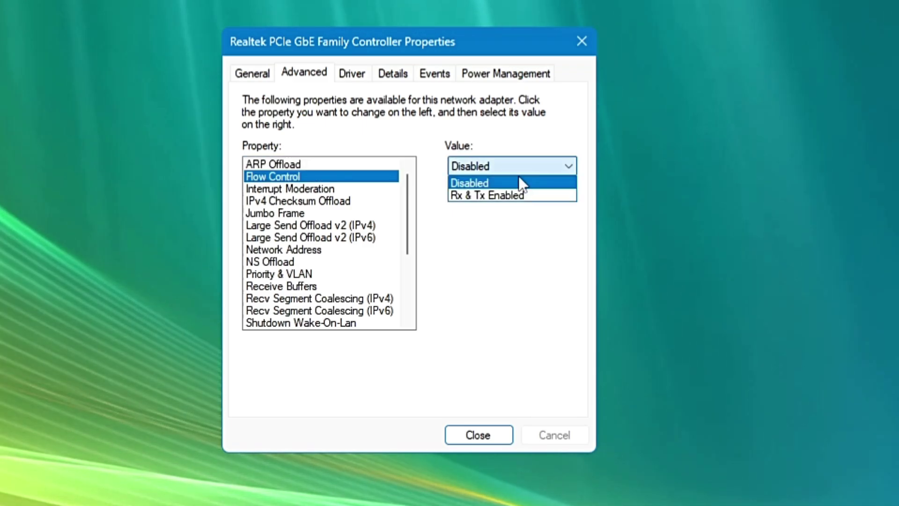
{"action": "left_click", "coordinate": [493, 184]}
Check Interrupt Moderation and IPv4 Checksum Offload, then bring up the Jumbo Frame value choices.
{"action": "left_click", "coordinate": [306, 192]}
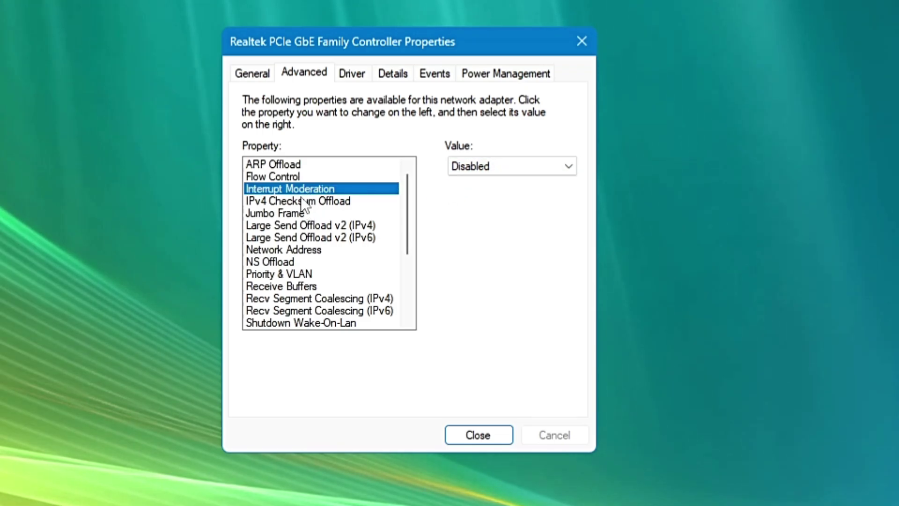
{"action": "left_click", "coordinate": [297, 202]}
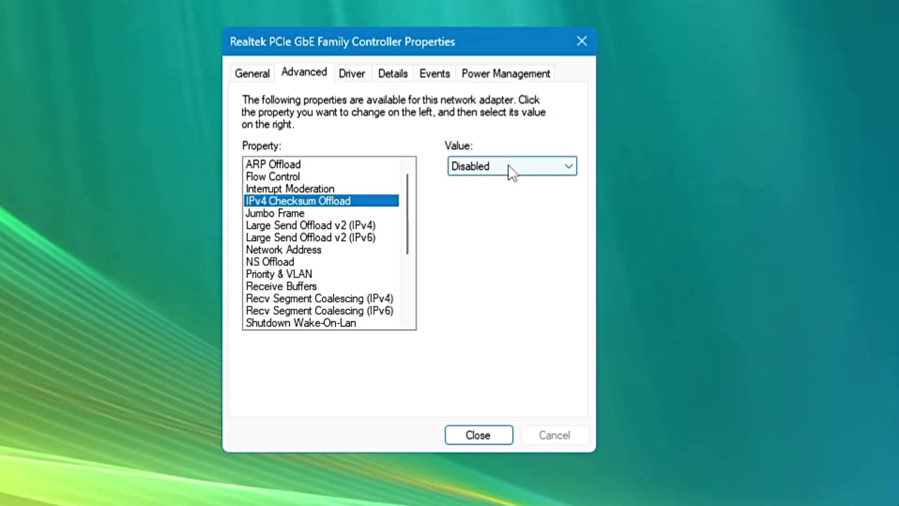
{"action": "left_click", "coordinate": [284, 213]}
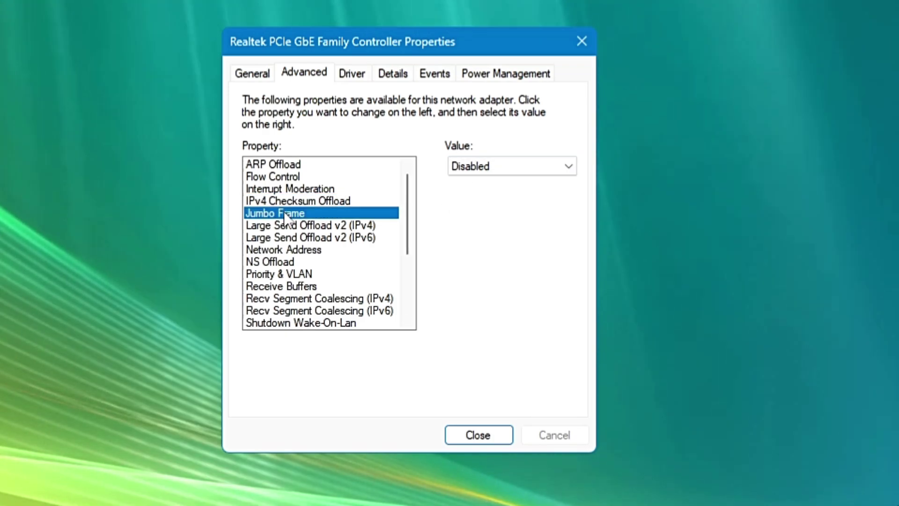
{"action": "left_click", "coordinate": [506, 166]}
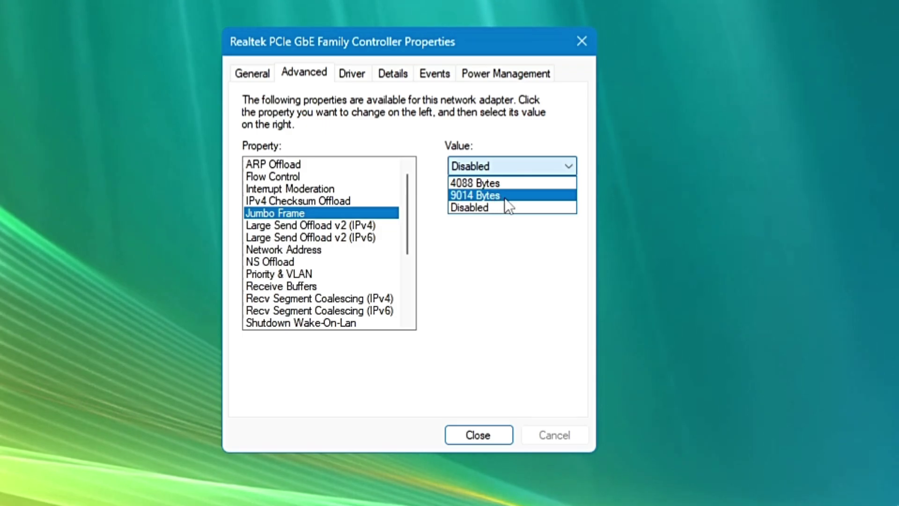
Set Jumbo Frame to 9014 Bytes and check both Large Send Offload v2 settings.
{"action": "left_click", "coordinate": [477, 195]}
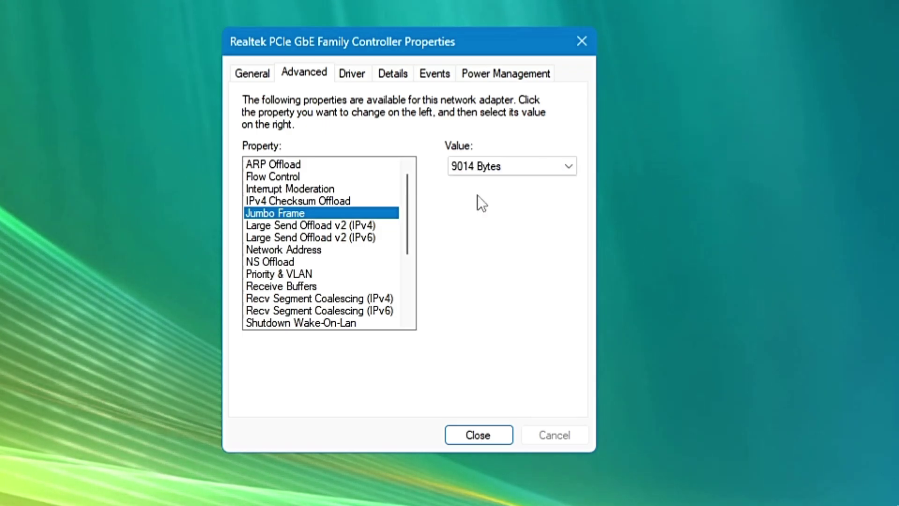
{"action": "left_click", "coordinate": [317, 225]}
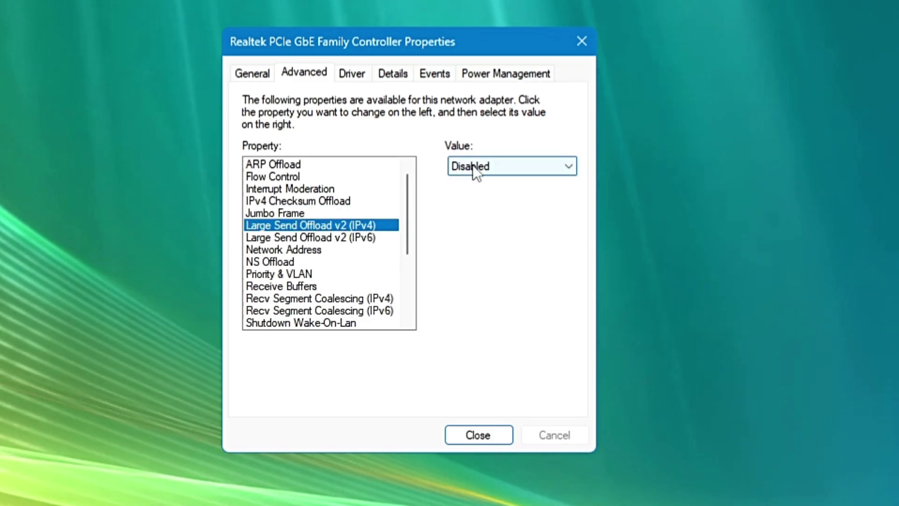
{"action": "left_click", "coordinate": [287, 240]}
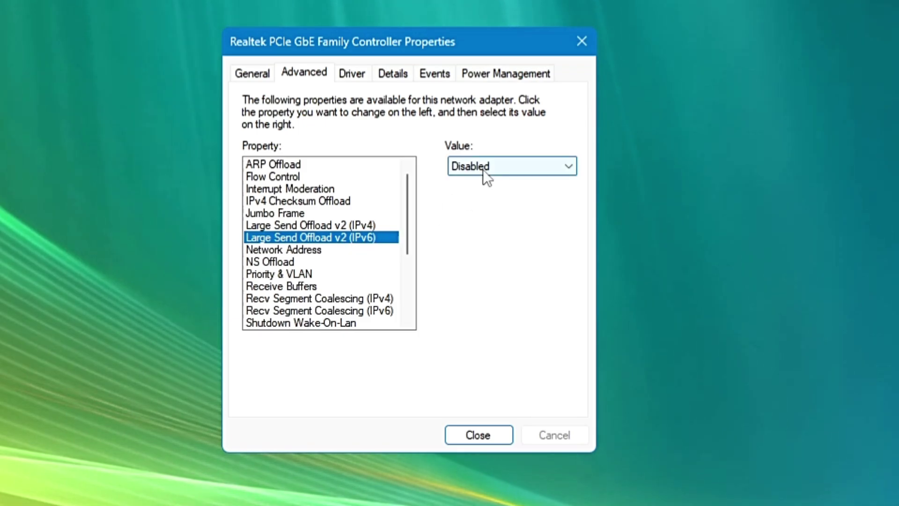
Review Network Address, keep NS Offload Disabled, check Priority & VLAN, and select Receive Buffers (512).
{"action": "left_click", "coordinate": [300, 249]}
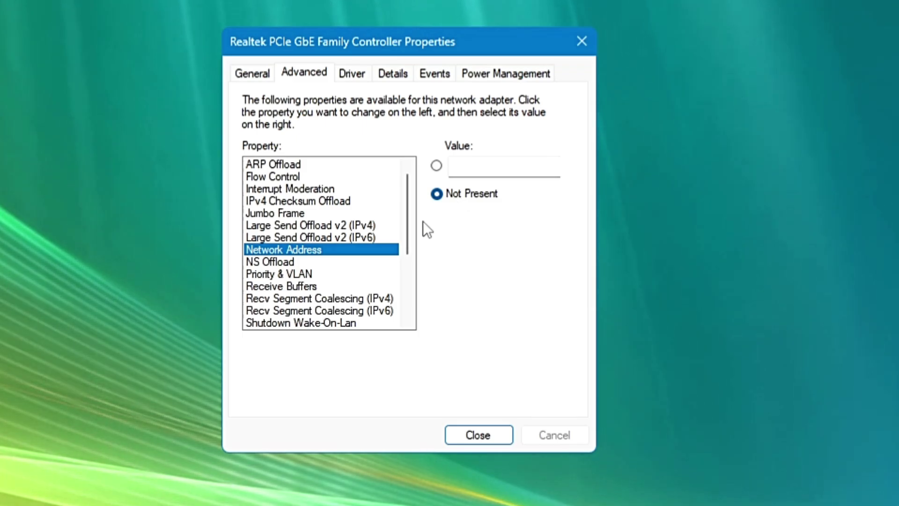
{"action": "left_click", "coordinate": [300, 262]}
{"action": "left_click", "coordinate": [475, 168]}
{"action": "left_click", "coordinate": [471, 184]}
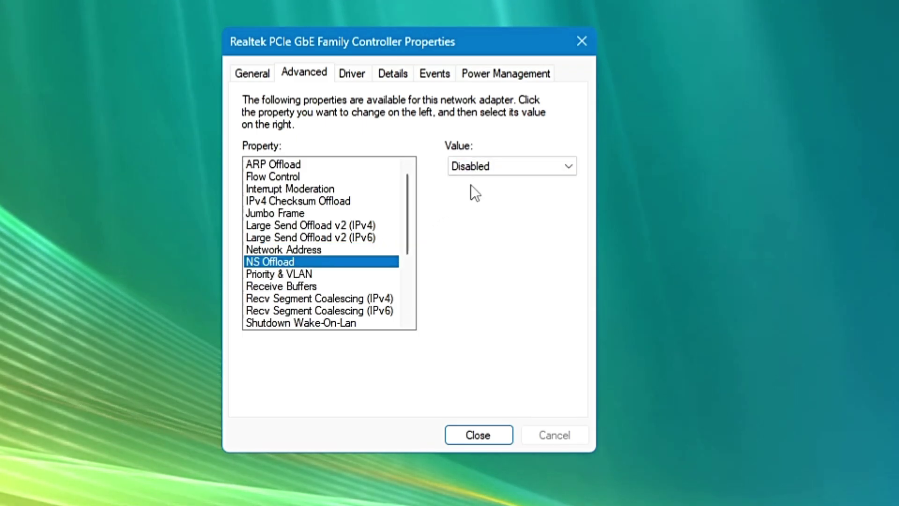
{"action": "left_click", "coordinate": [300, 274]}
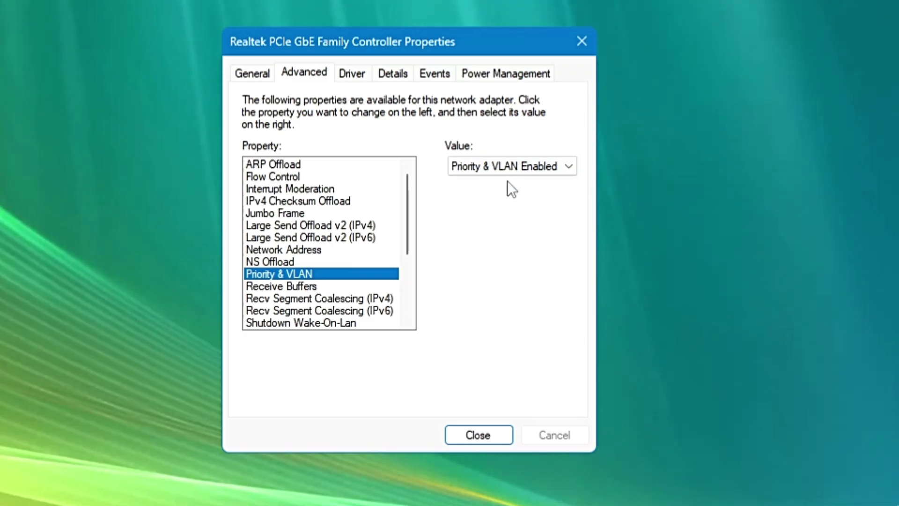
{"action": "left_click", "coordinate": [283, 288]}
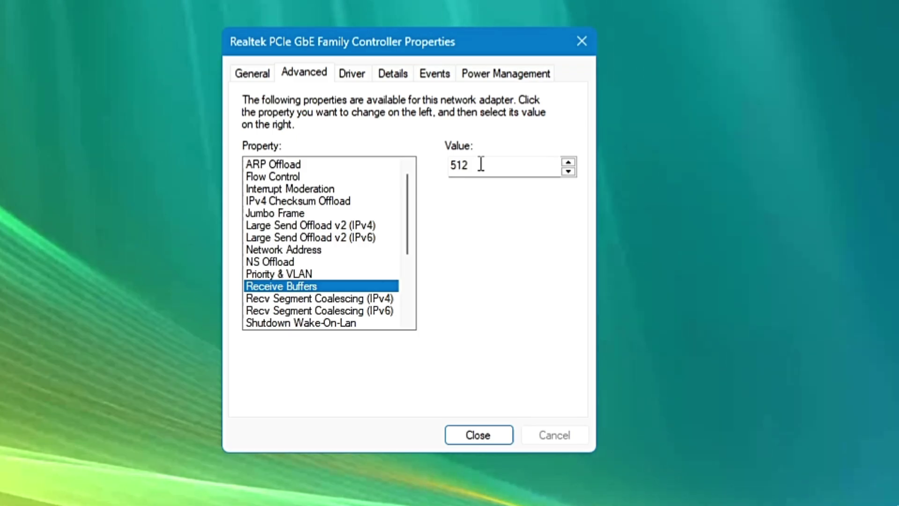
Try 1024 for Receive Buffers and dismiss the out-of-range error (valid 32–512).
{"action": "left_click_drag", "start_coordinate": [481, 164], "coordinate": [436, 170]}
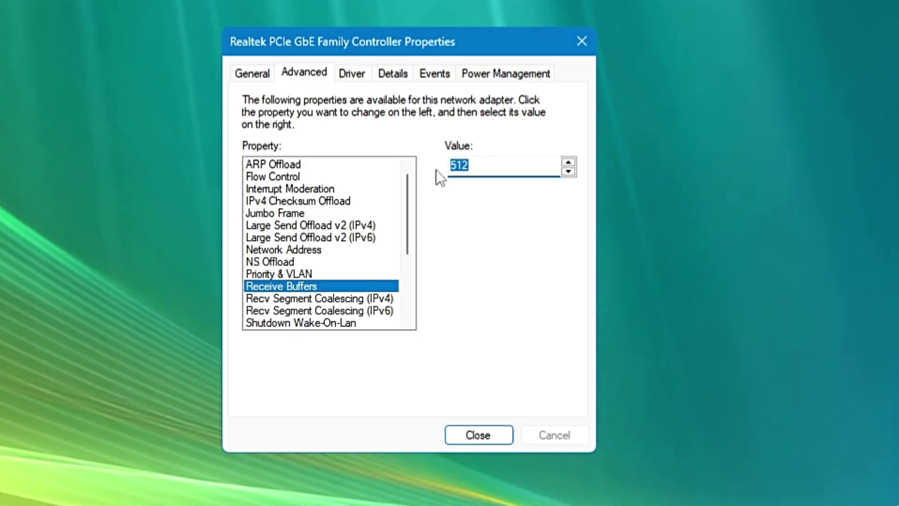
{"action": "type", "text": "1024"}
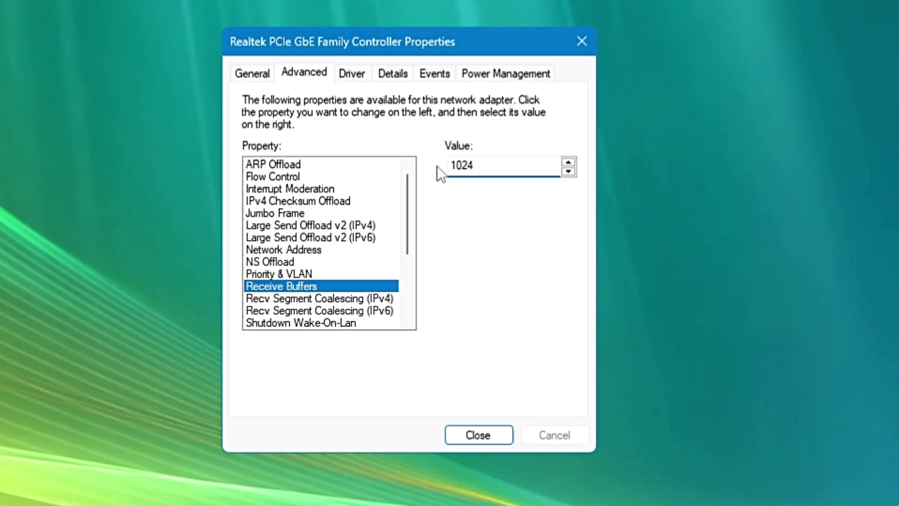
{"action": "left_click", "coordinate": [487, 426]}
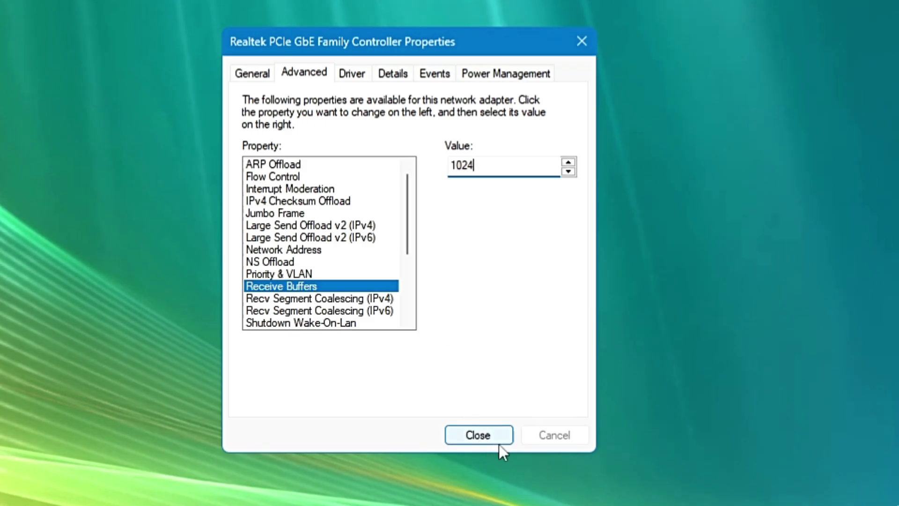
{"action": "left_click", "coordinate": [493, 433]}
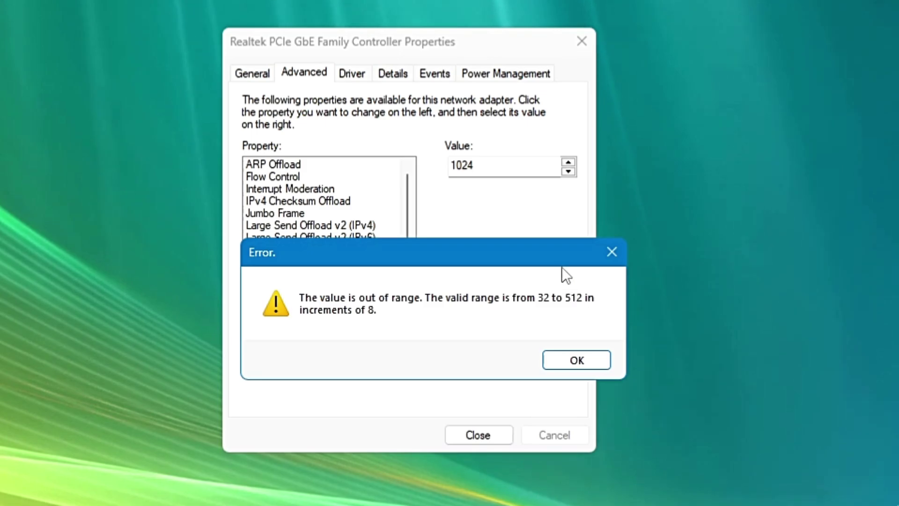
{"action": "left_click", "coordinate": [575, 361]}
Restore Receive Buffers to 512 and check both Recv Segment Coalescing settings are Disabled.
{"action": "left_click", "coordinate": [487, 168]}
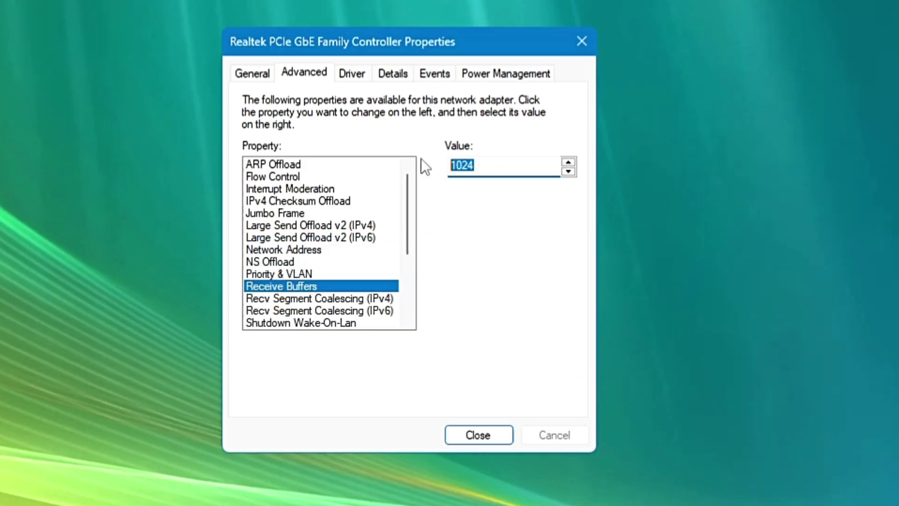
{"action": "type", "text": "512"}
{"action": "left_click", "coordinate": [277, 300]}
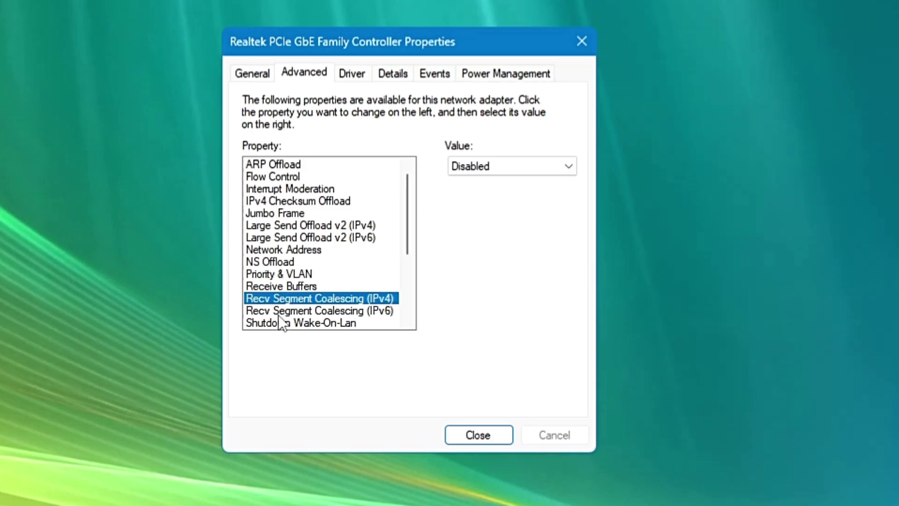
{"action": "left_click", "coordinate": [278, 312]}
{"action": "left_click", "coordinate": [277, 299]}
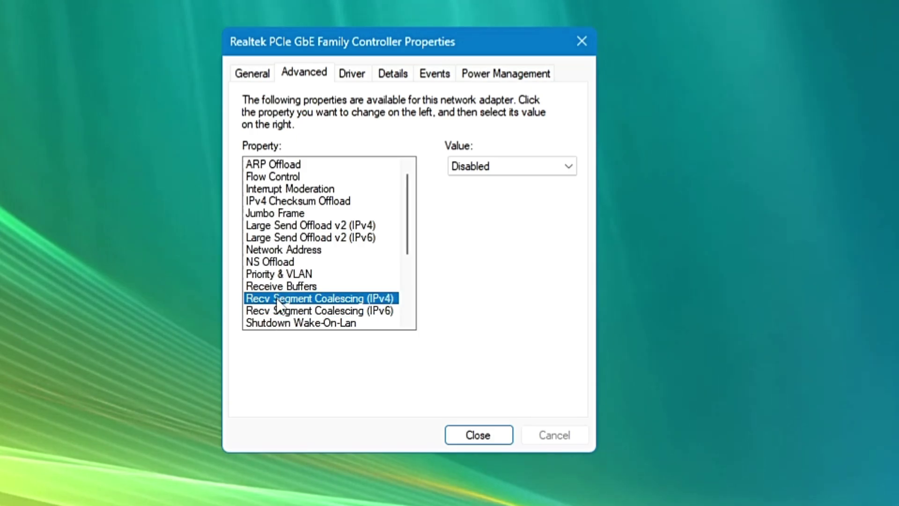
Change Speed & Duplex from 100 Mbps Full Duplex to 1.0 Gbps Full Duplex.
{"action": "left_click", "coordinate": [361, 310]}
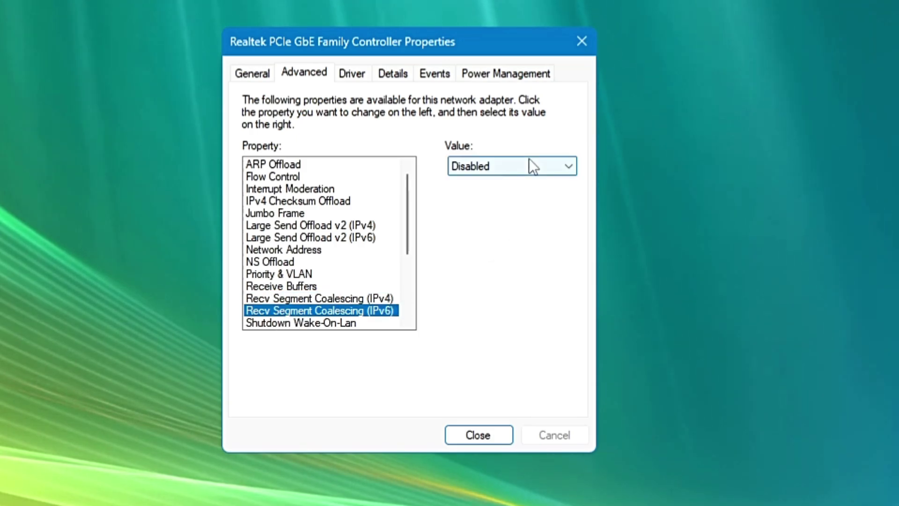
{"action": "scroll", "coordinate": [309, 255], "scroll_direction": "down", "scroll_amount": 2}
{"action": "left_click", "coordinate": [308, 254]}
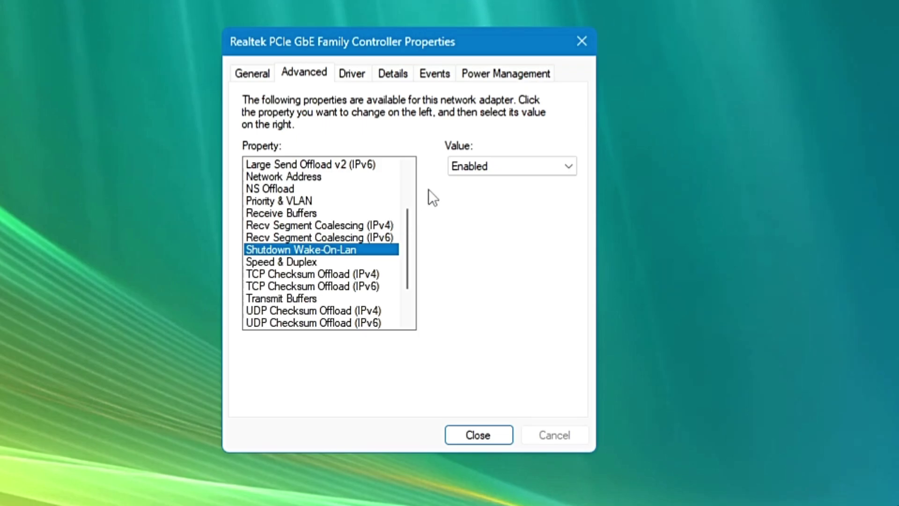
{"action": "left_click", "coordinate": [309, 267]}
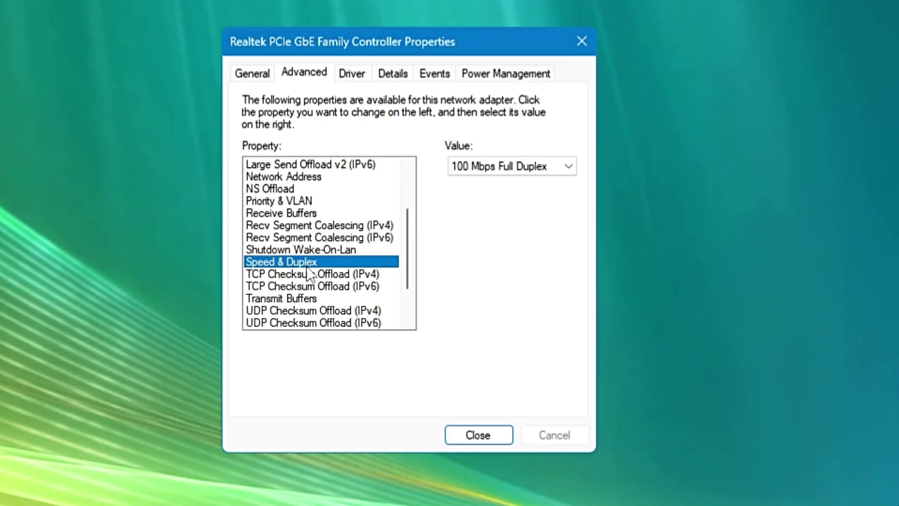
{"action": "left_click", "coordinate": [510, 164]}
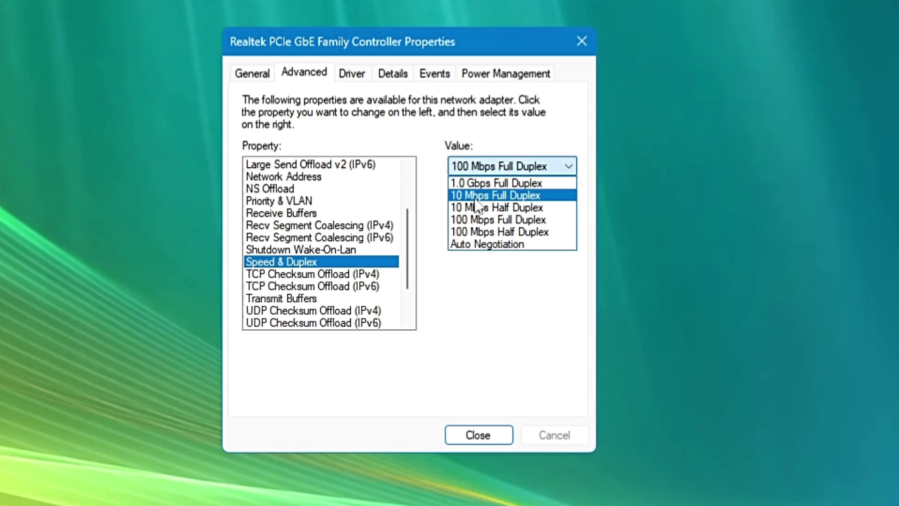
{"action": "left_click", "coordinate": [478, 183]}
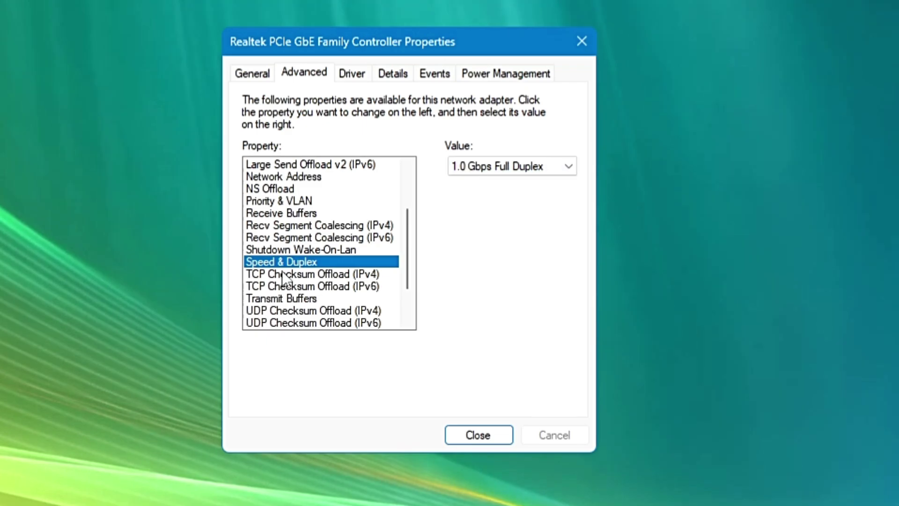
Check both TCP Checksum Offload settings are Disabled and select Transmit Buffers (128).
{"action": "left_click", "coordinate": [283, 273]}
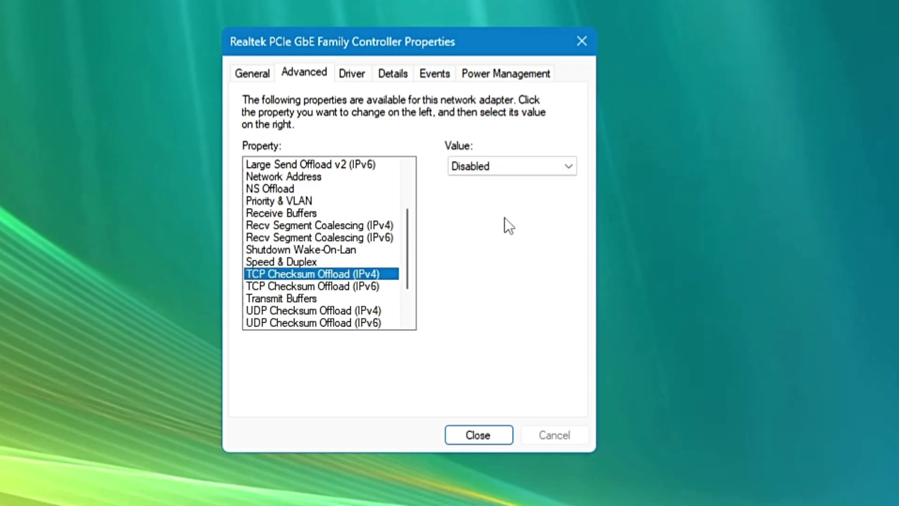
{"action": "left_click", "coordinate": [342, 288]}
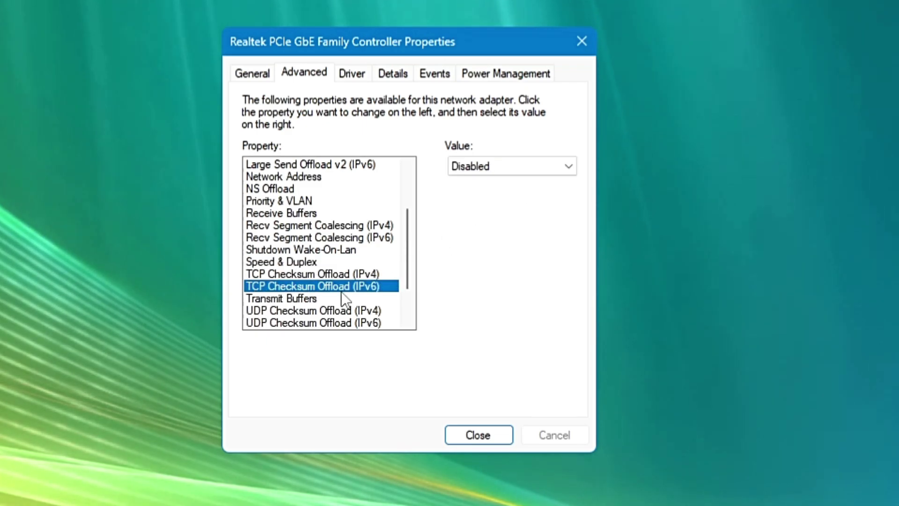
{"action": "left_click", "coordinate": [299, 302]}
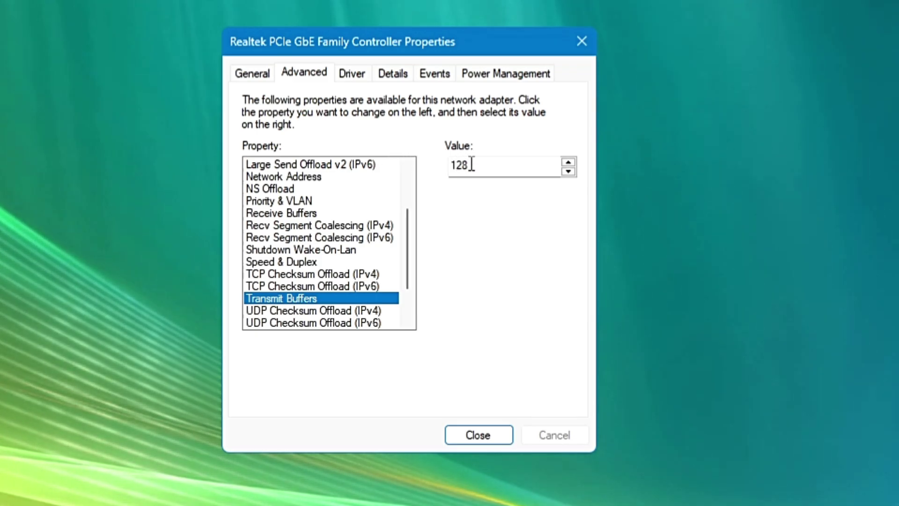
Try 1024 Transmit Buffers, restore 128 after the out-of-range error, then check UDP Checksum Offload (IPv4).
{"action": "left_click_drag", "start_coordinate": [473, 165], "coordinate": [440, 166]}
{"action": "type", "text": "1024"}
{"action": "left_click", "coordinate": [494, 436]}
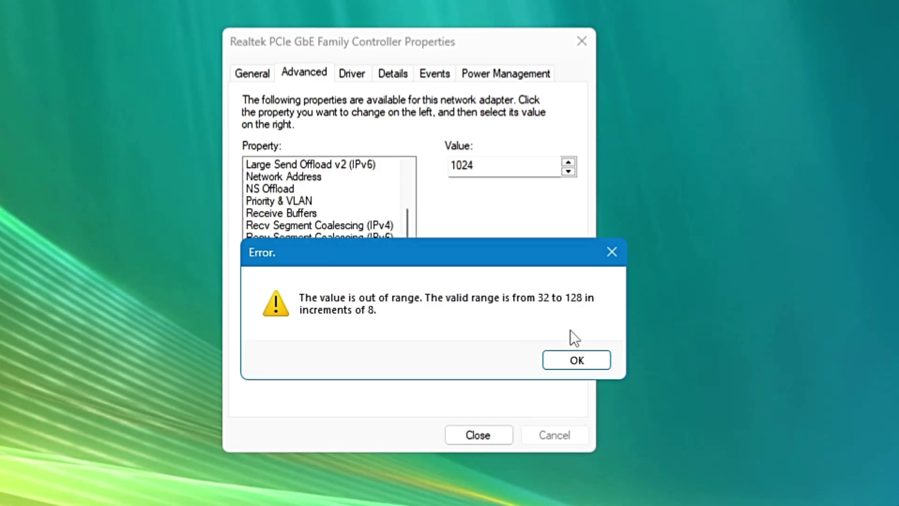
{"action": "left_click", "coordinate": [579, 366]}
{"action": "left_click_drag", "start_coordinate": [473, 166], "coordinate": [425, 173]}
{"action": "type", "text": "128"}
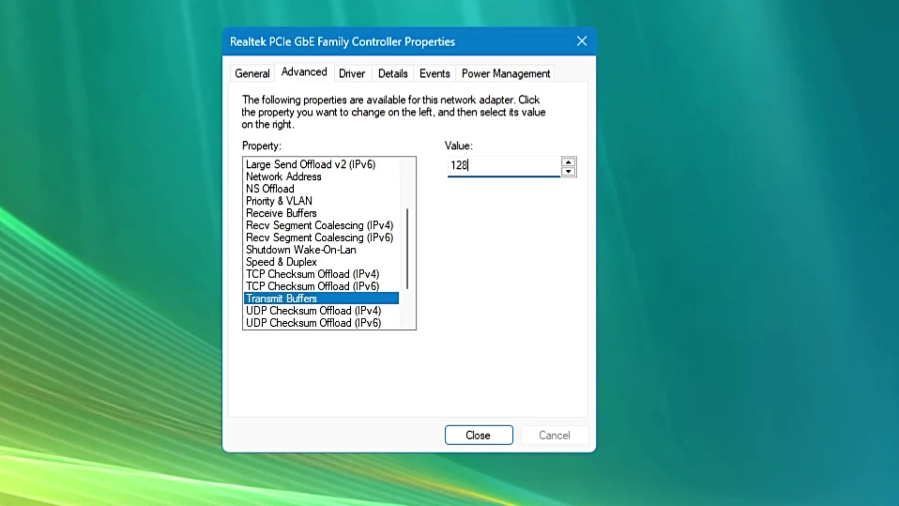
{"action": "scroll", "coordinate": [281, 290], "scroll_direction": "down", "scroll_amount": 1}
{"action": "left_click", "coordinate": [281, 274]}
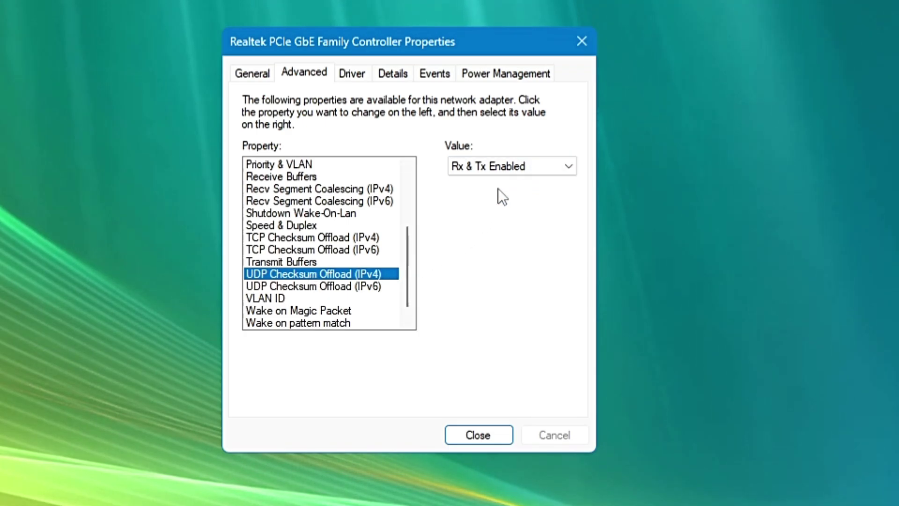
Keep UDP Checksum Offload (IPv4) at Rx & Tx Enabled, check Wake on Magic Packet, and close the dialog.
{"action": "left_click", "coordinate": [536, 168]}
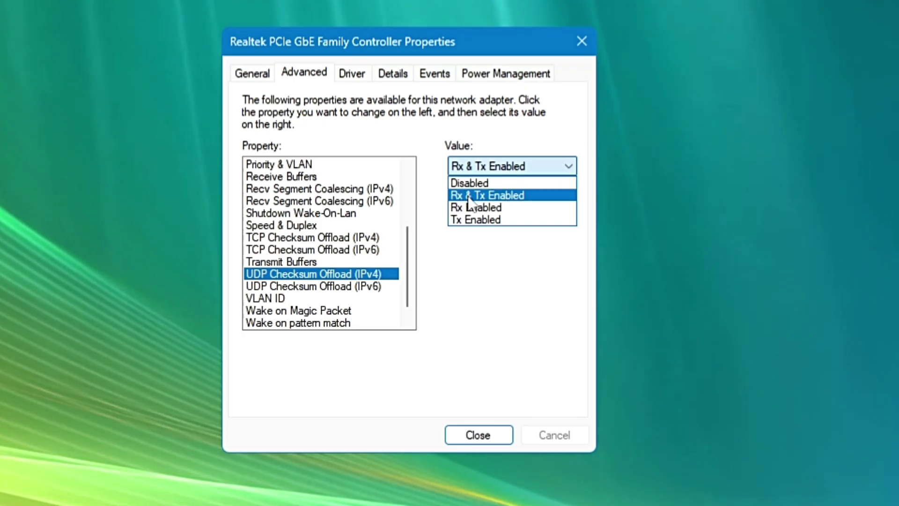
{"action": "left_click", "coordinate": [513, 195]}
{"action": "left_click", "coordinate": [294, 310]}
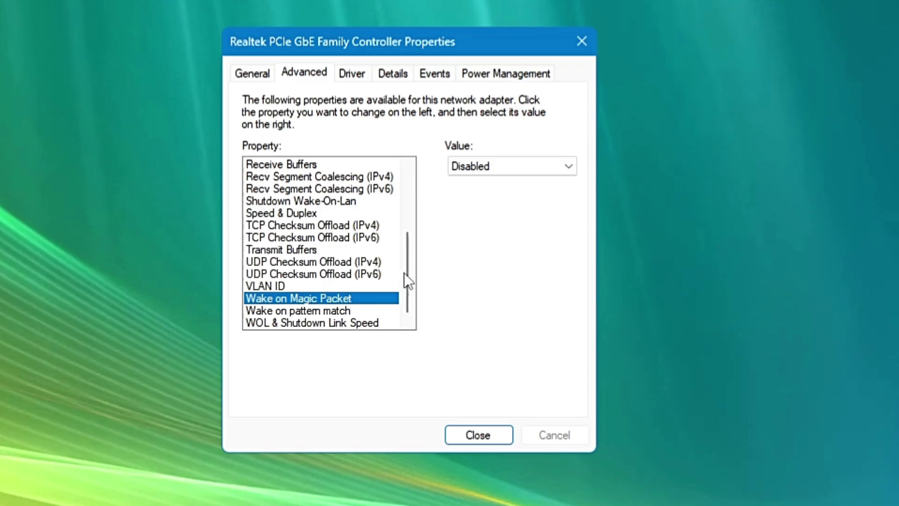
{"action": "left_click", "coordinate": [468, 435]}
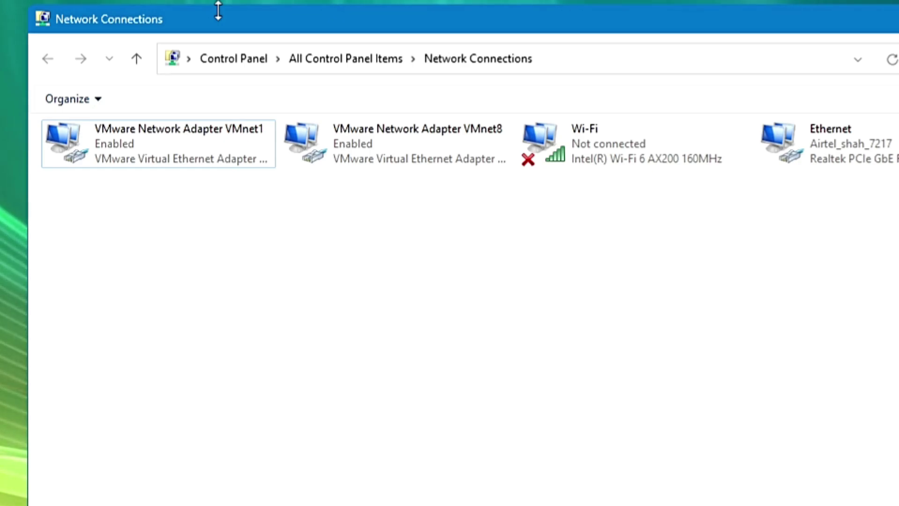
Open VMnet1's Internet Protocol Version 4 properties and choose 'Use the following DNS server addresses'.
{"action": "left_click", "coordinate": [162, 137]}
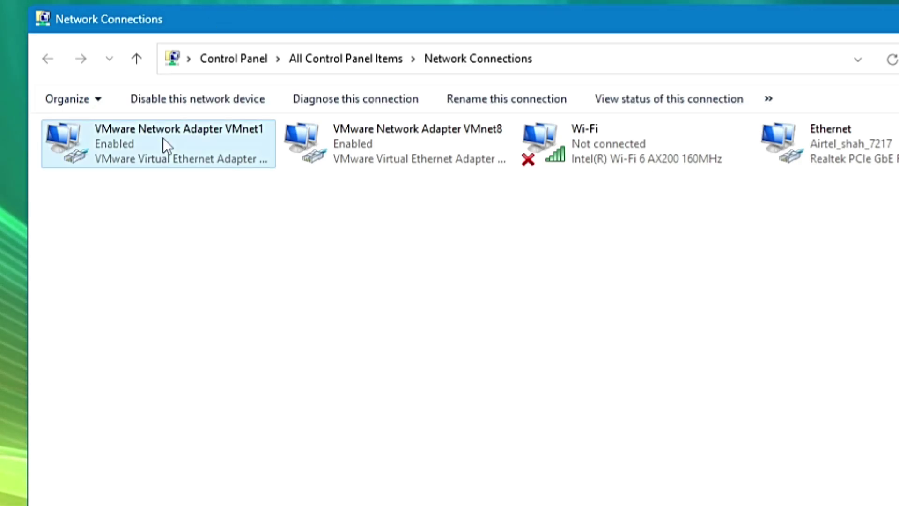
{"action": "right_click", "coordinate": [163, 138]}
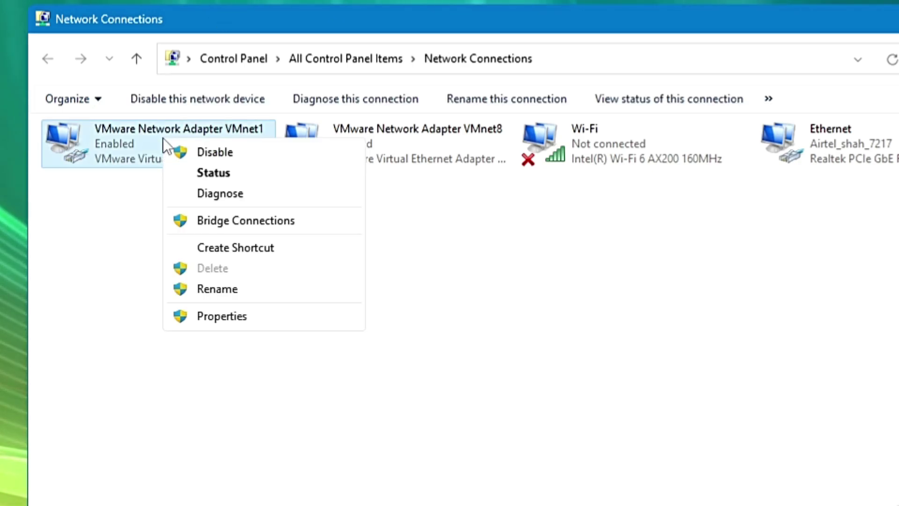
{"action": "left_click", "coordinate": [257, 315]}
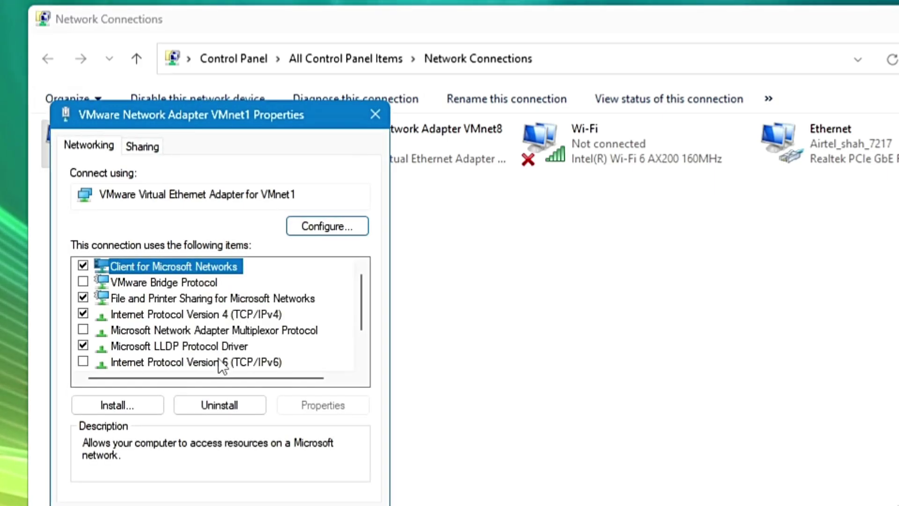
{"action": "scroll", "coordinate": [212, 346], "scroll_direction": "down", "scroll_amount": 1}
{"action": "left_click", "coordinate": [189, 268]}
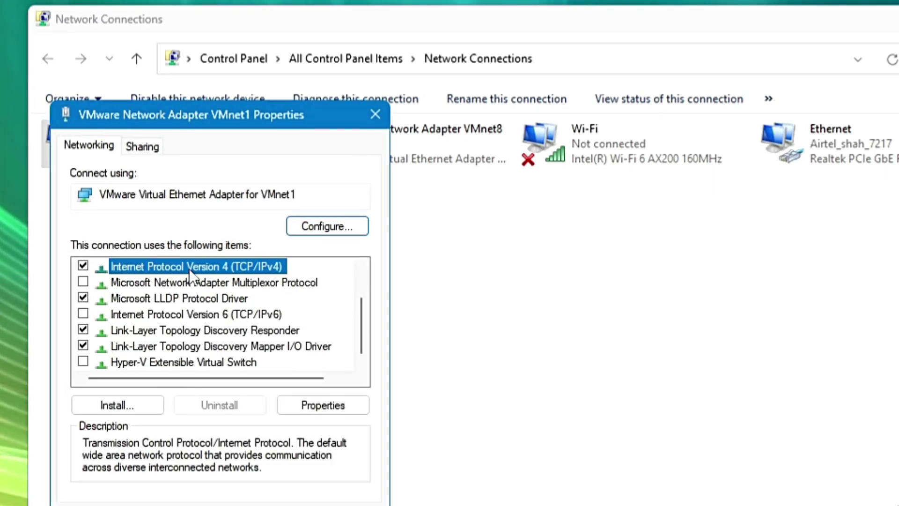
{"action": "double_click", "coordinate": [189, 270]}
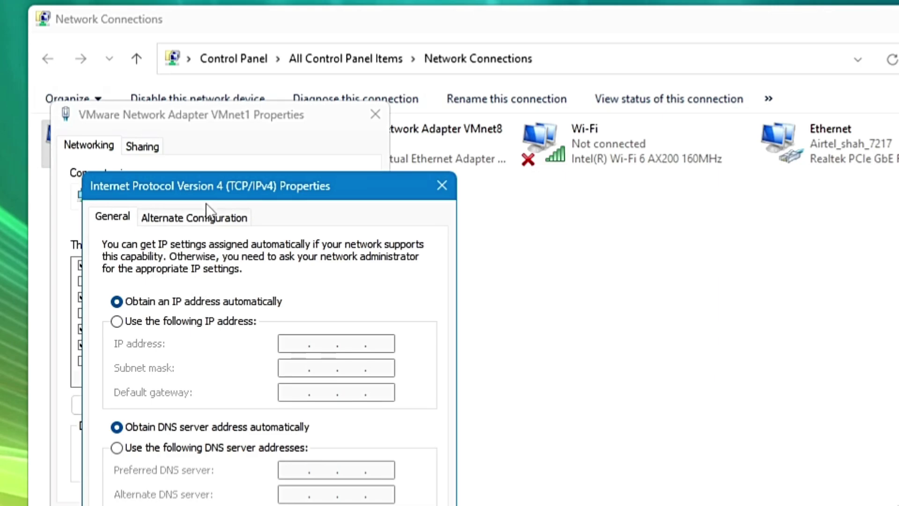
{"action": "left_click_drag", "start_coordinate": [206, 196], "coordinate": [228, 83]}
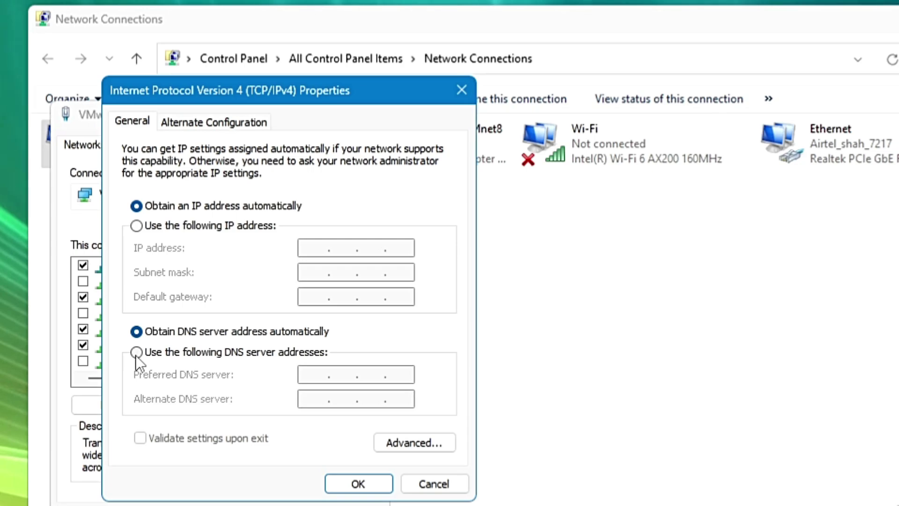
{"action": "left_click", "coordinate": [270, 354]}
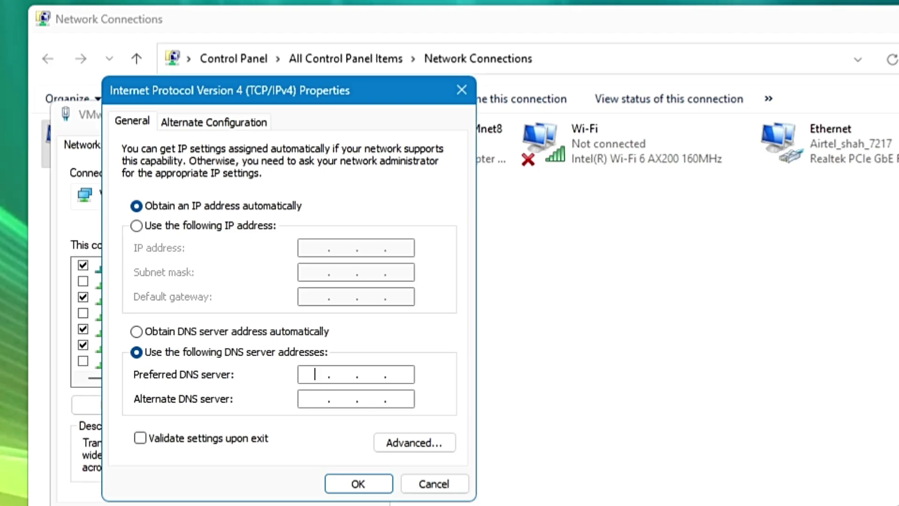
In Command Prompt, ping 8.8.8.8 and note its 14 ms average.
{"action": "key", "text": "super"}
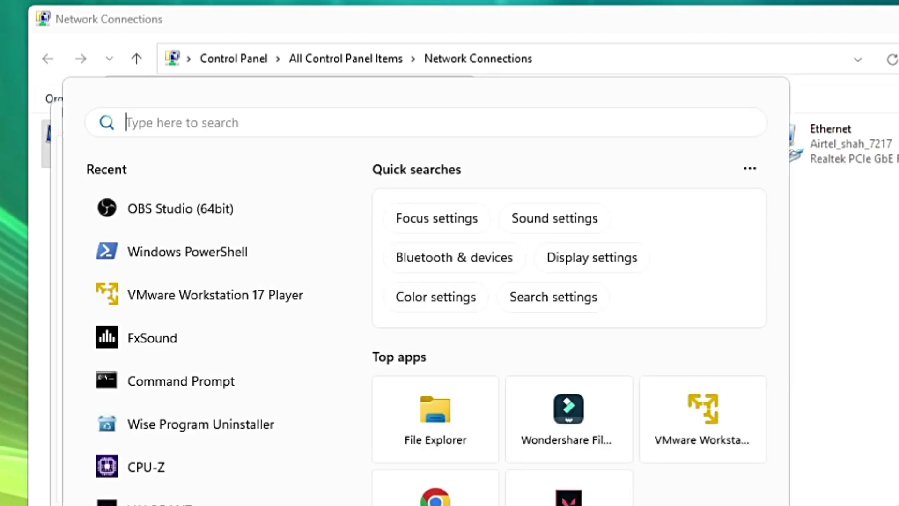
{"action": "type", "text": "cmd"}
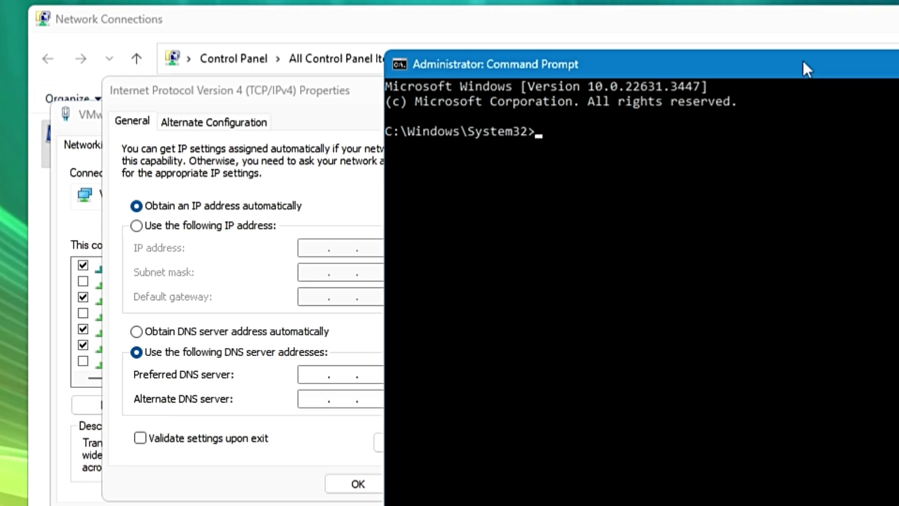
{"action": "type", "text": "ping "}
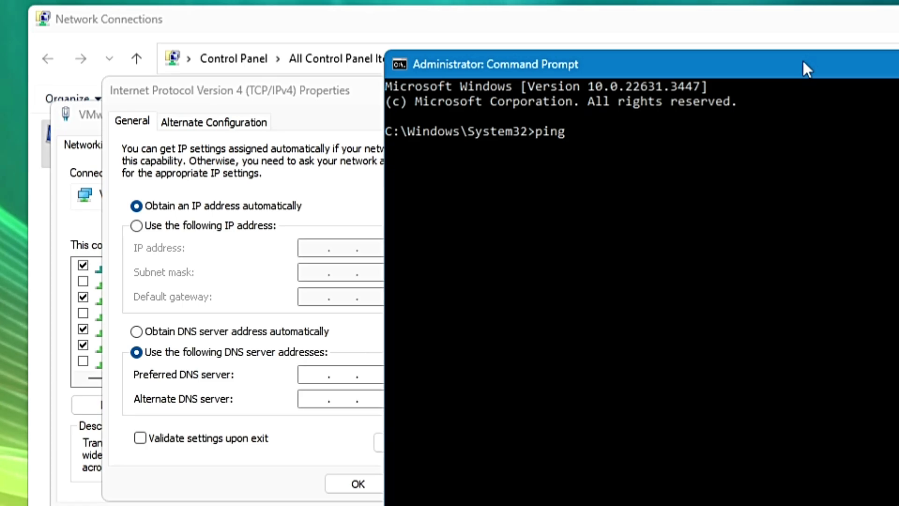
{"action": "type", "text": "8.8.8.8"}
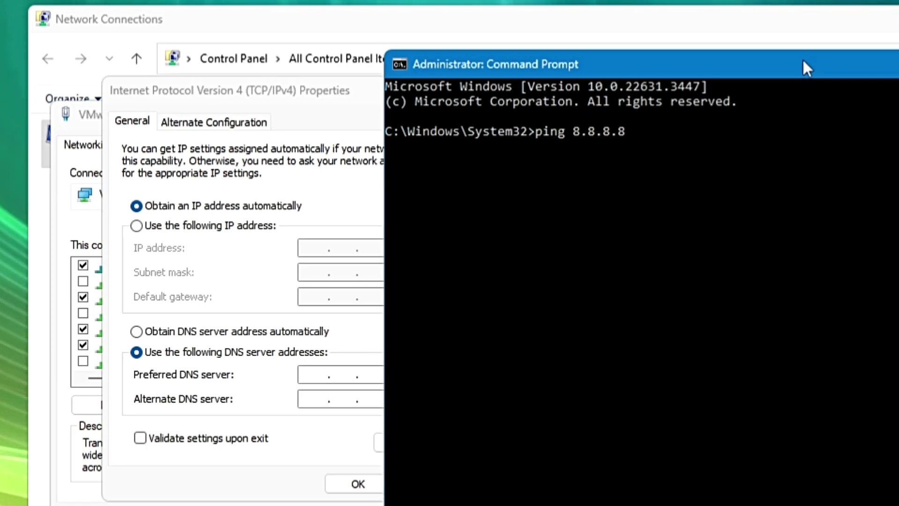
{"action": "key", "text": "Return"}
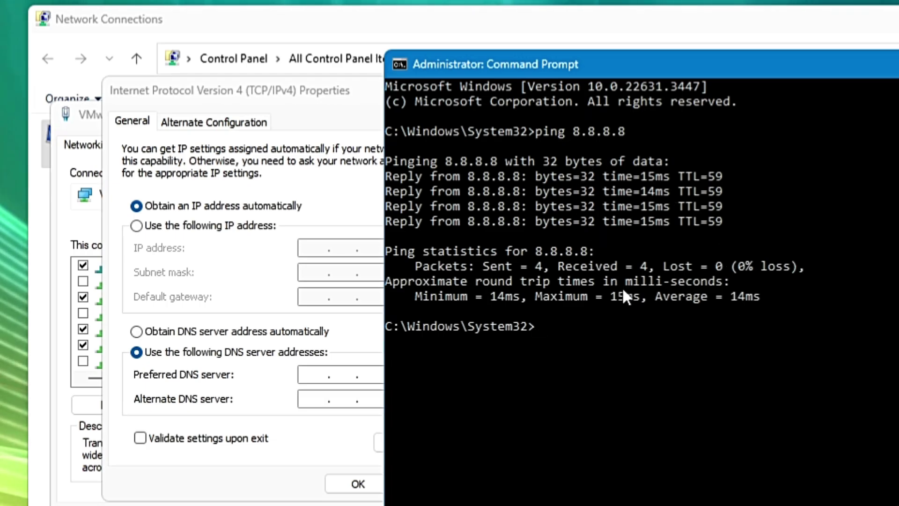
{"action": "left_click", "coordinate": [733, 297]}
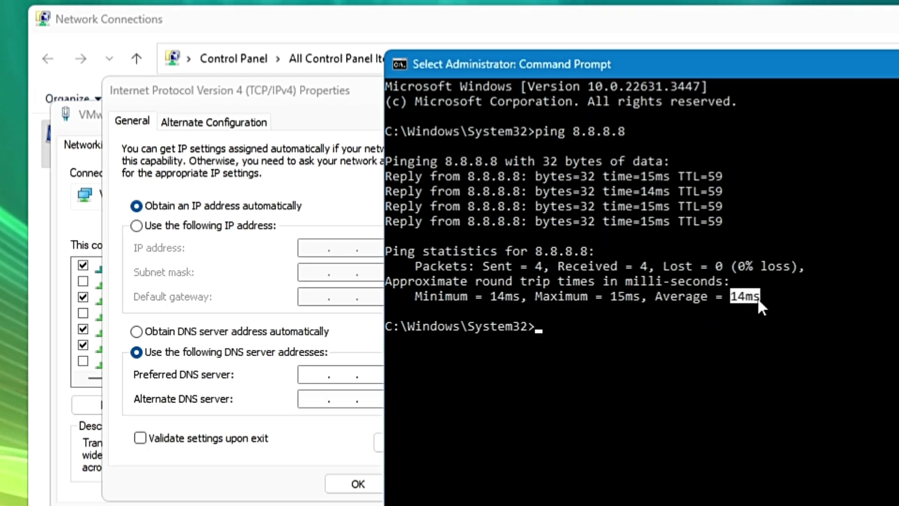
{"action": "left_click", "coordinate": [607, 335]}
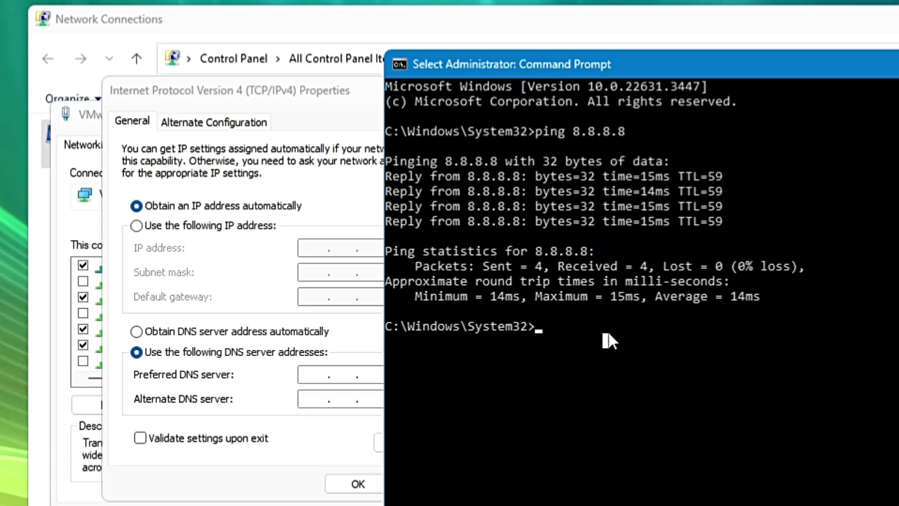
Ping 1.1.1.1, note its faster 11 ms average, and return to the IPv4 dialog.
{"action": "type", "text": "pi"}
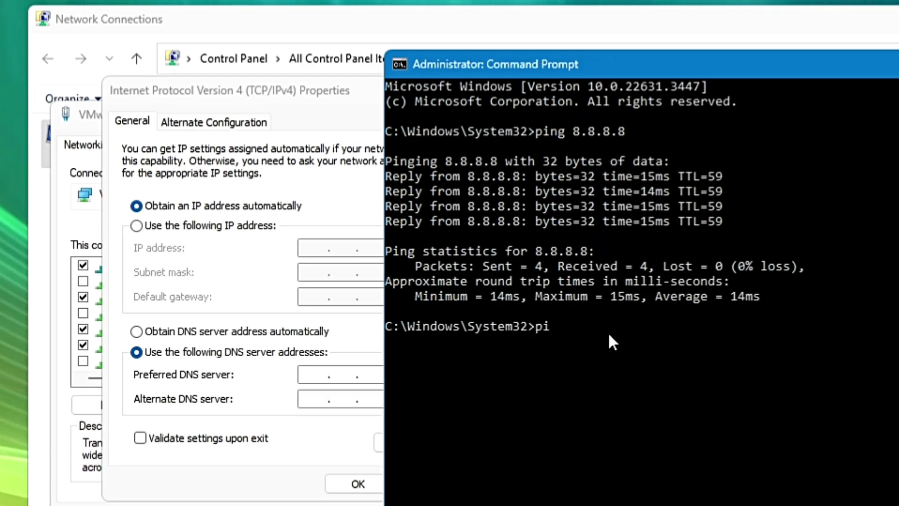
{"action": "type", "text": "ng 1"}
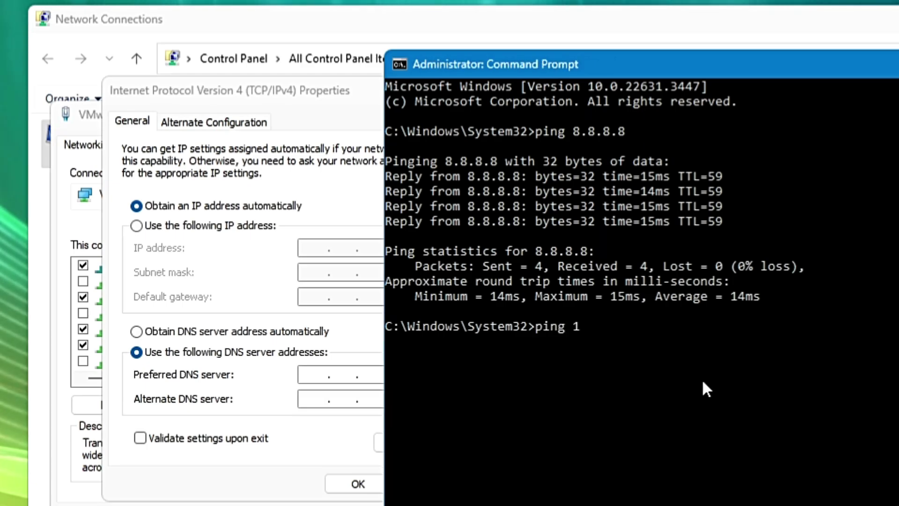
{"action": "type", "text": ".1.1.1"}
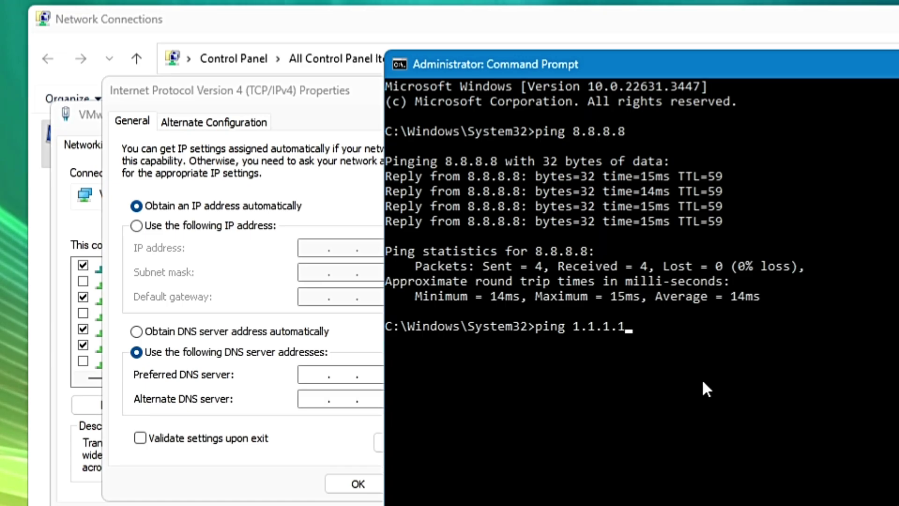
{"action": "key", "text": "Return"}
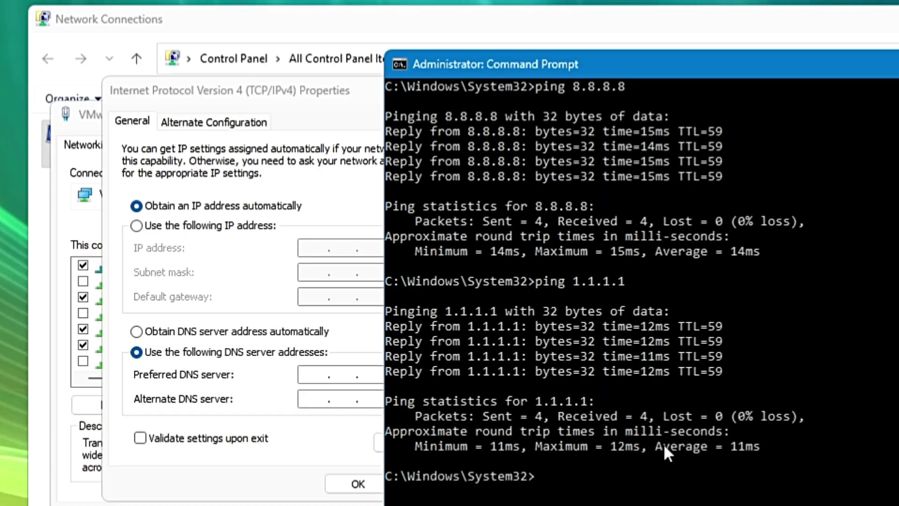
{"action": "mouse_move", "coordinate": [665, 446]}
{"action": "left_mouse_down"}
{"action": "mouse_move", "coordinate": [762, 462]}
{"action": "mouse_move", "coordinate": [673, 448]}
{"action": "left_mouse_up"}
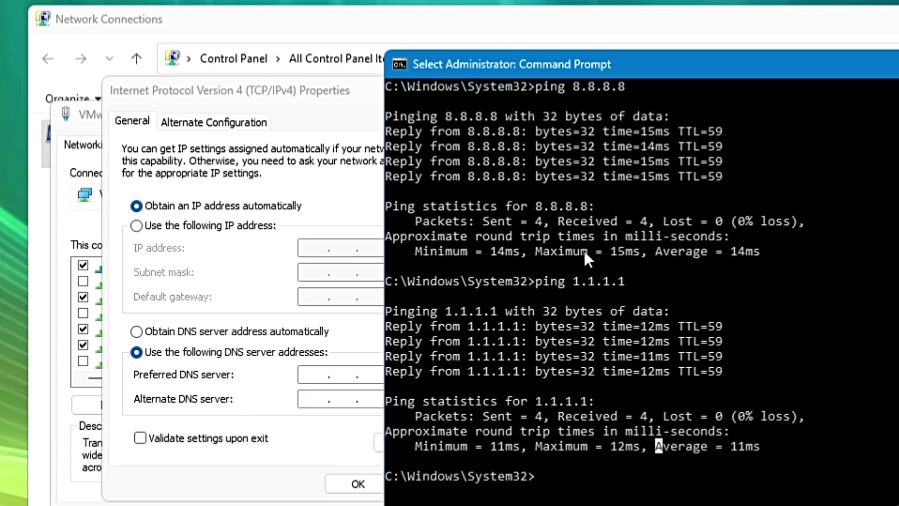
{"action": "left_click", "coordinate": [360, 316]}
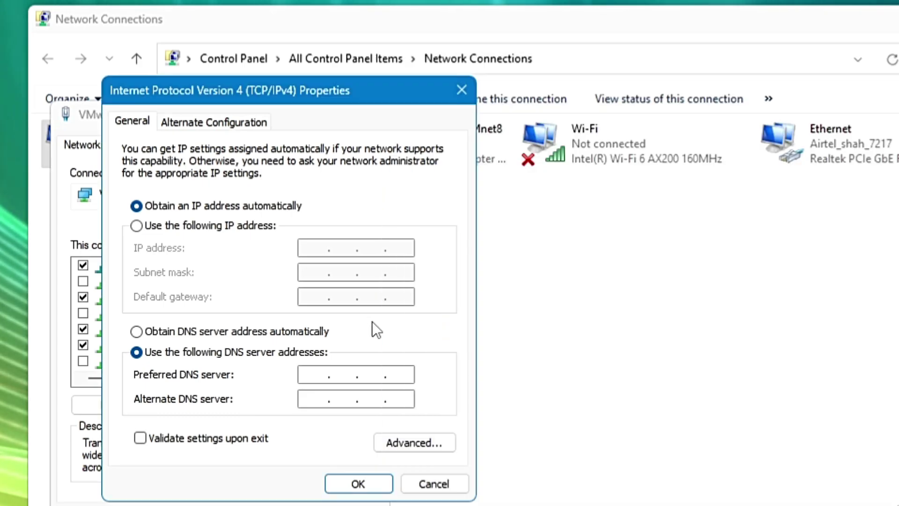
Enter 1.1.1.1 as preferred and 1.0.0.1 as alternate DNS server, then confirm with OK.
{"action": "type", "text": "1.0.0."}
{"action": "type", "text": "1.1.1"}
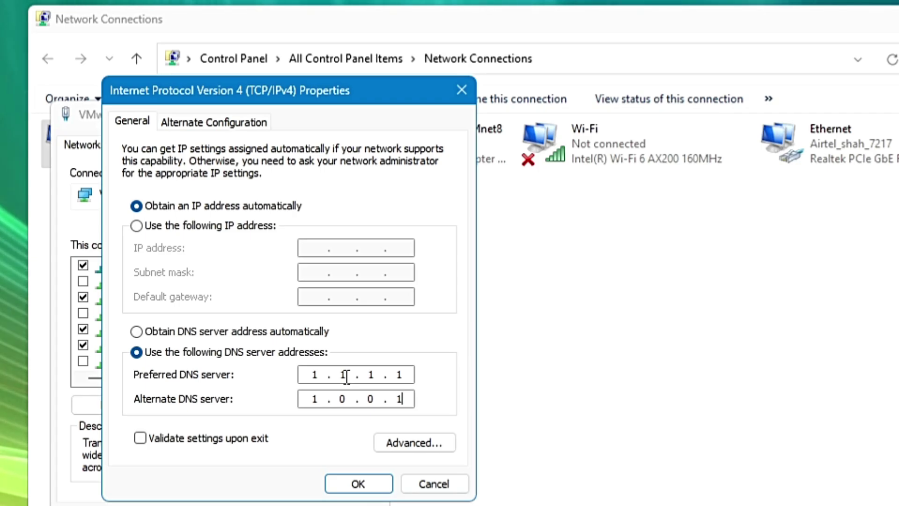
{"action": "left_click", "coordinate": [359, 484]}
Close the VMnet1 properties, the Network Connections window and Command Prompt.
{"action": "key", "text": "Return"}
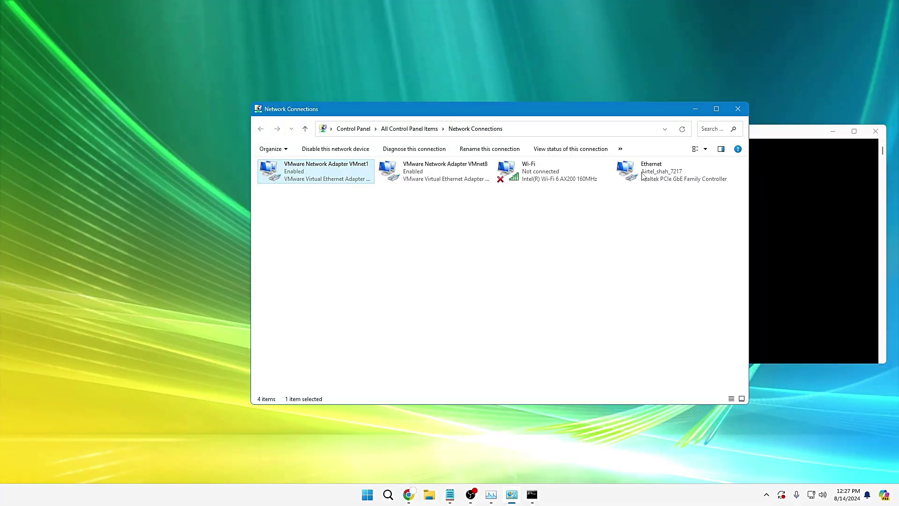
{"action": "left_click", "coordinate": [741, 113]}
{"action": "left_click", "coordinate": [876, 131]}
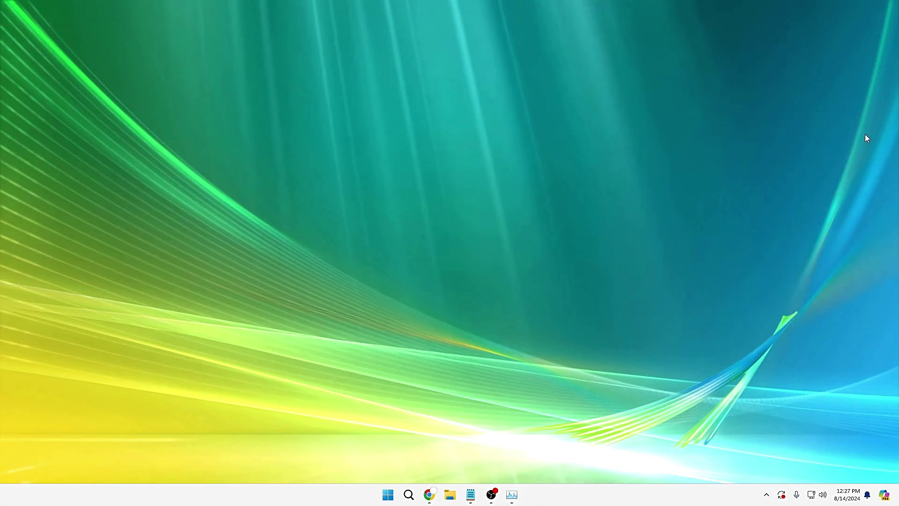